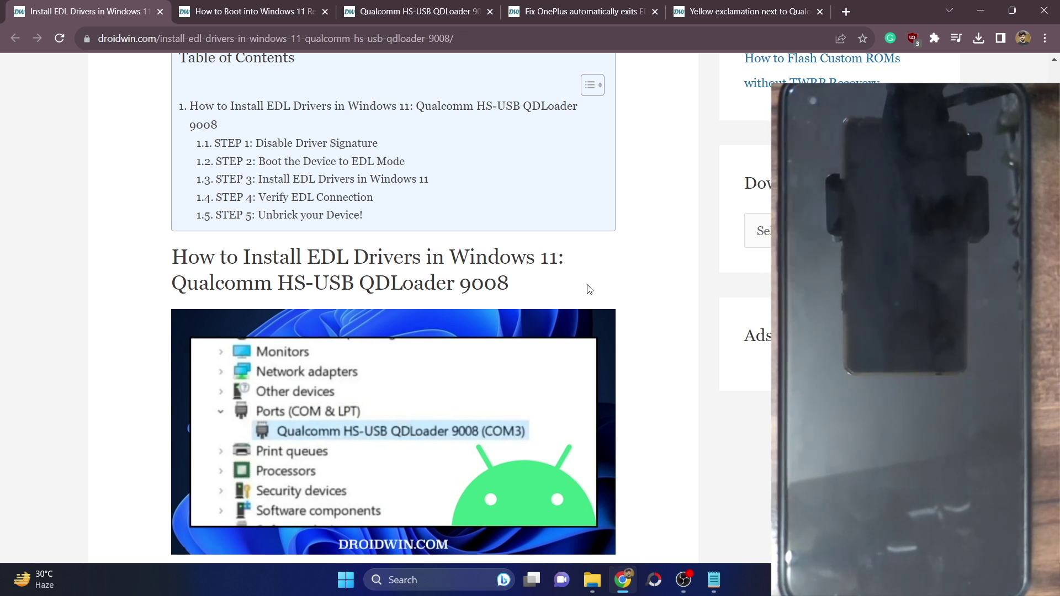
- Highlight the 'Qualcomm HS-USB QDLoader 9008' heading in the EDL drivers guide, then deselect it
{"action": "left_click_drag", "start_coordinate": [539, 289], "coordinate": [171, 292]}
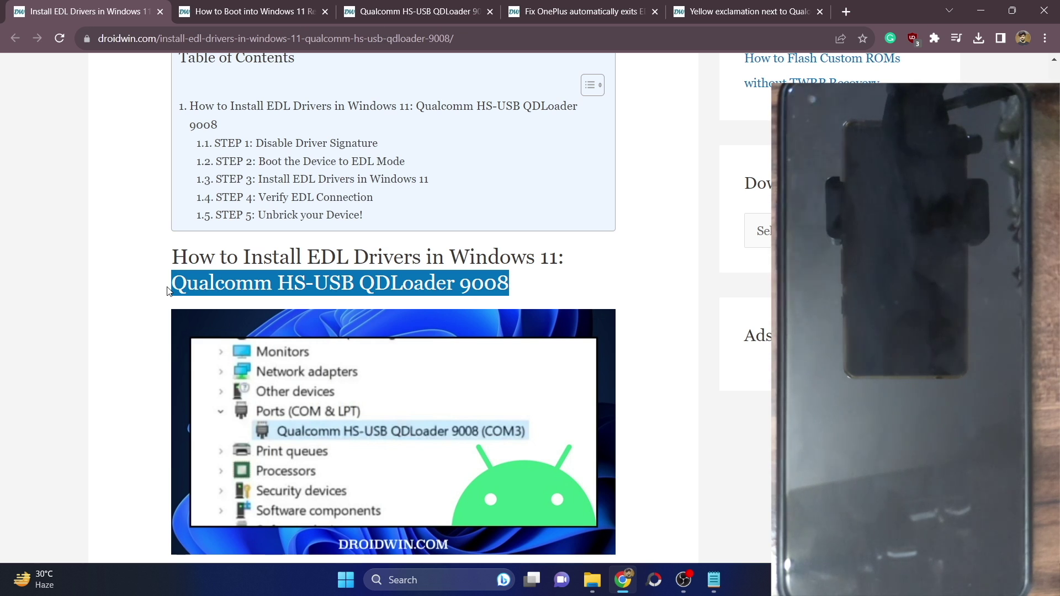
{"action": "left_click", "coordinate": [204, 274]}
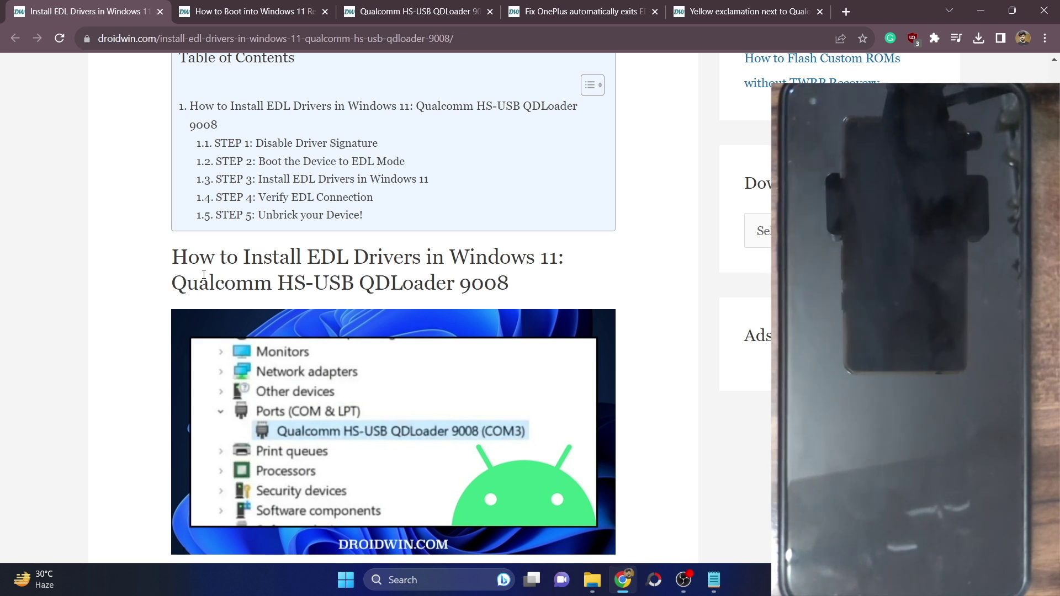
- Scroll to STEP 1: Disable Driver Signature and preview the Start menu's Restart option without restarting
{"action": "scroll", "coordinate": [202, 262], "scroll_direction": "down", "scroll_amount": 6}
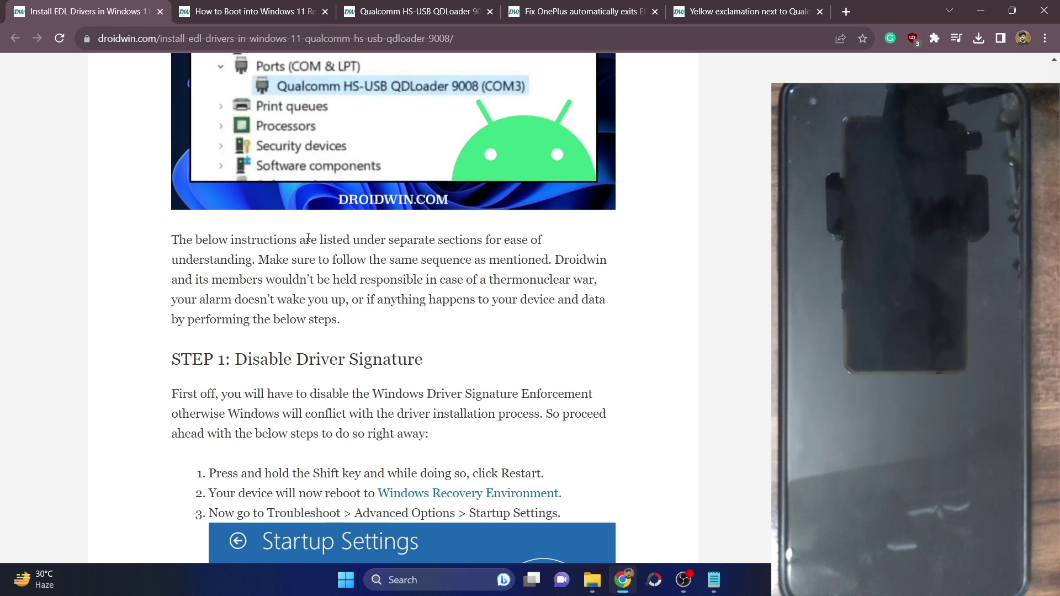
{"action": "scroll", "coordinate": [308, 238], "scroll_direction": "down", "scroll_amount": 1}
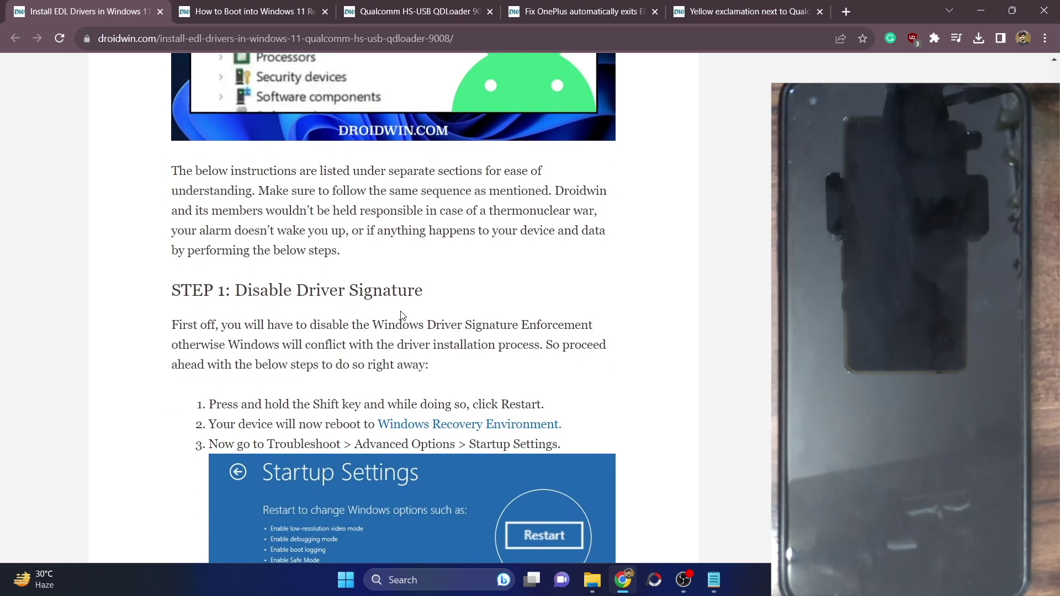
{"action": "left_click", "coordinate": [351, 584]}
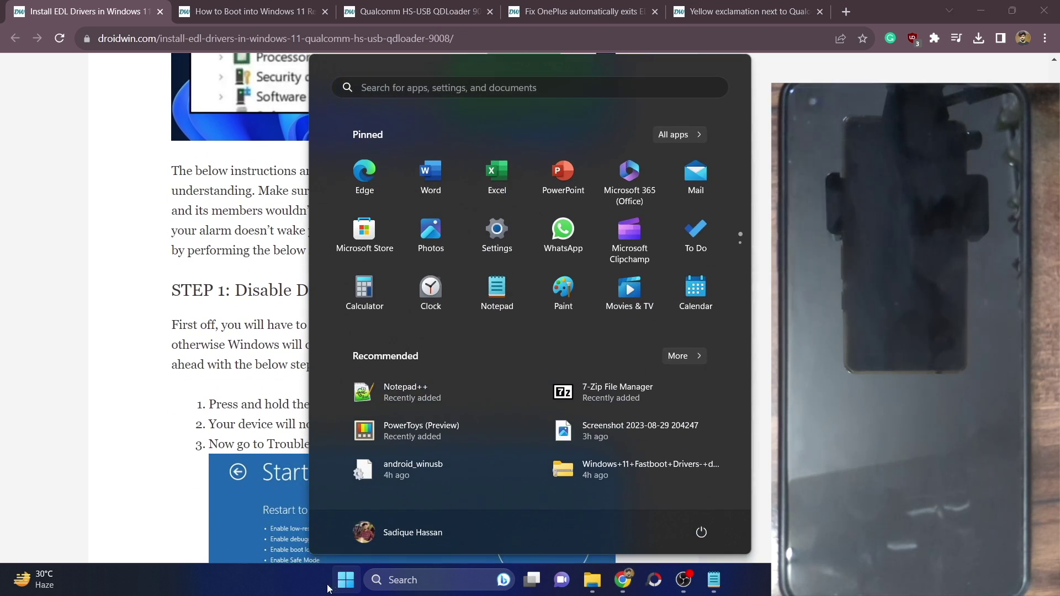
{"action": "left_click", "coordinate": [698, 534]}
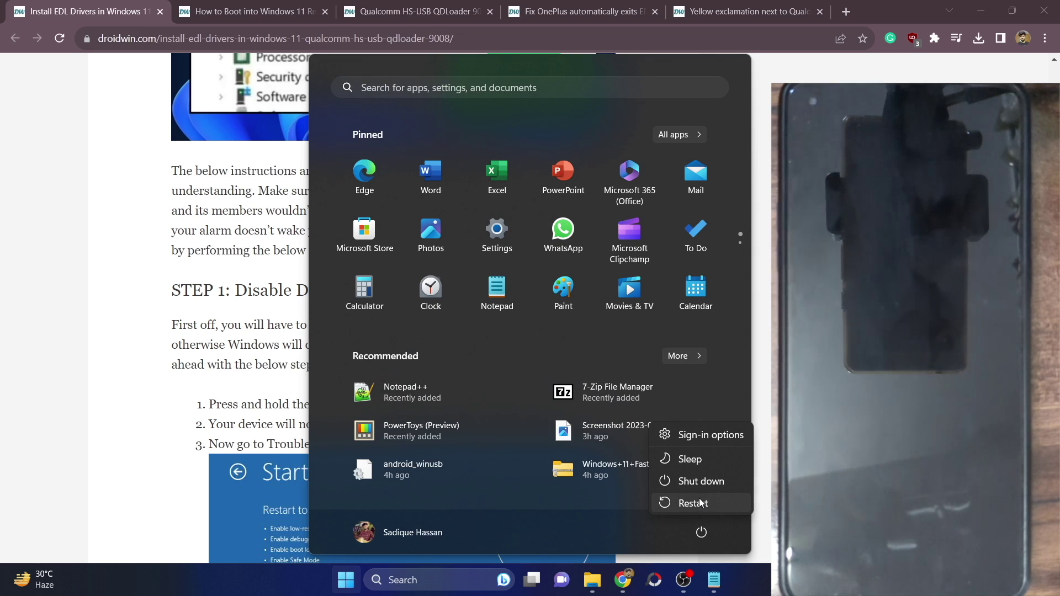
{"action": "left_click", "coordinate": [697, 502], "text": "shift"}
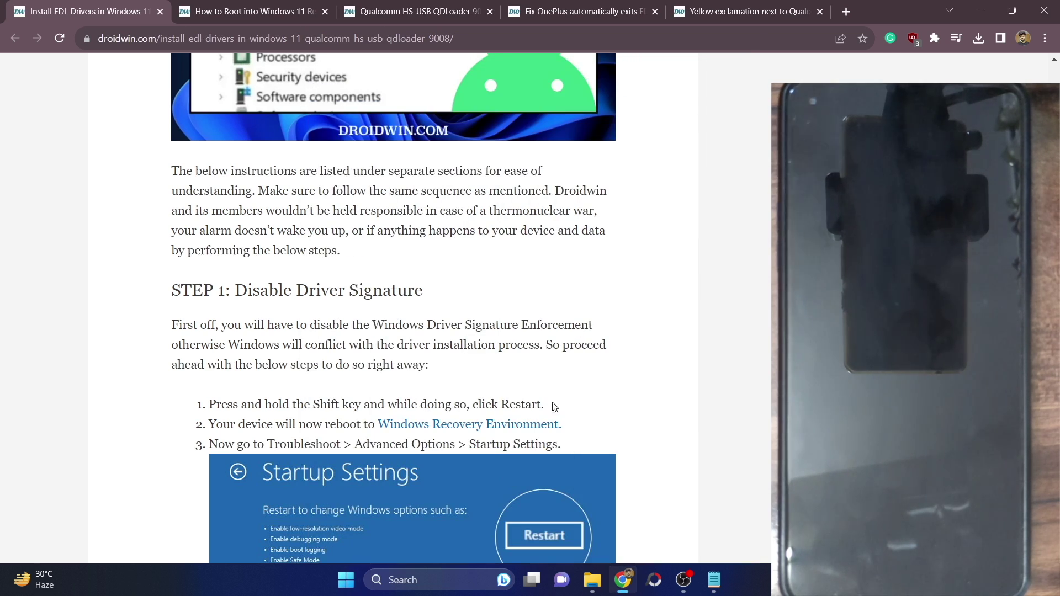
{"action": "scroll", "coordinate": [308, 296], "scroll_direction": "down", "scroll_amount": 2}
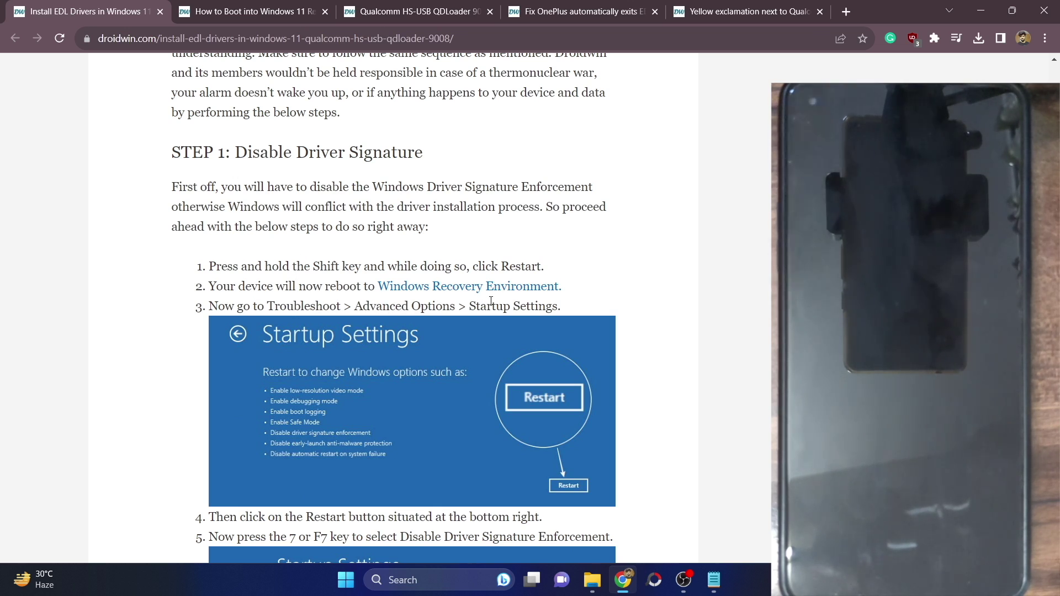
{"action": "left_click", "coordinate": [284, 8]}
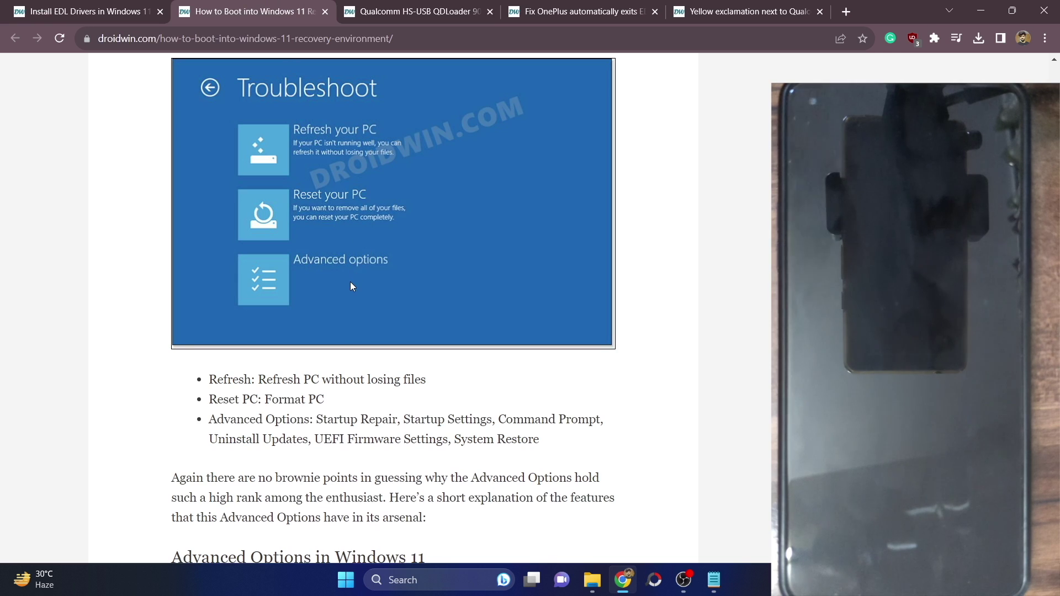
{"action": "scroll", "coordinate": [350, 283], "scroll_direction": "up", "scroll_amount": 5}
{"action": "scroll", "coordinate": [351, 285], "scroll_direction": "up", "scroll_amount": 10}
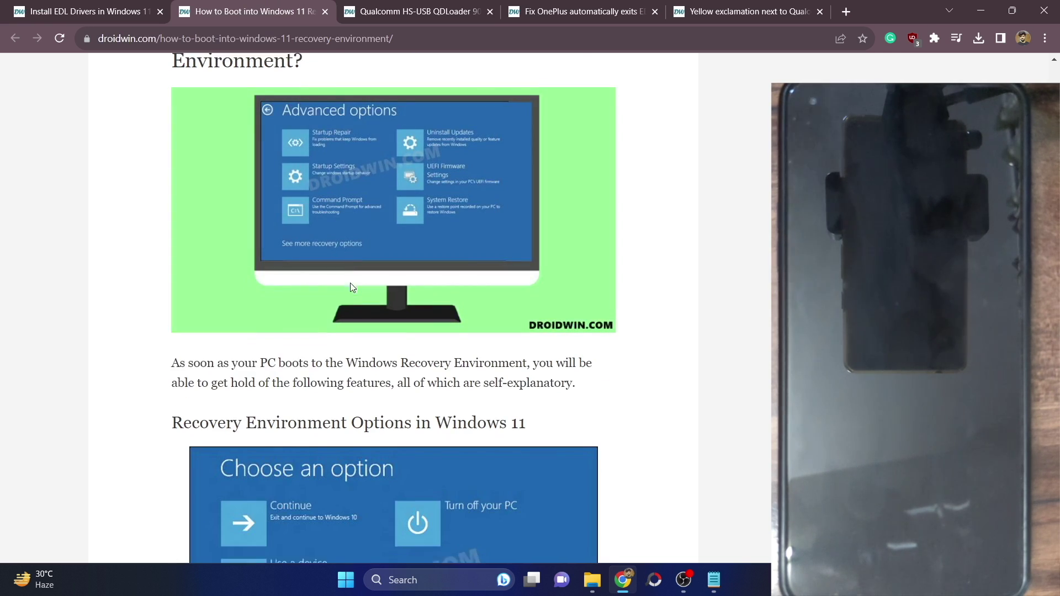
{"action": "scroll", "coordinate": [350, 287], "scroll_direction": "down", "scroll_amount": 5}
{"action": "scroll", "coordinate": [349, 286], "scroll_direction": "down", "scroll_amount": 1}
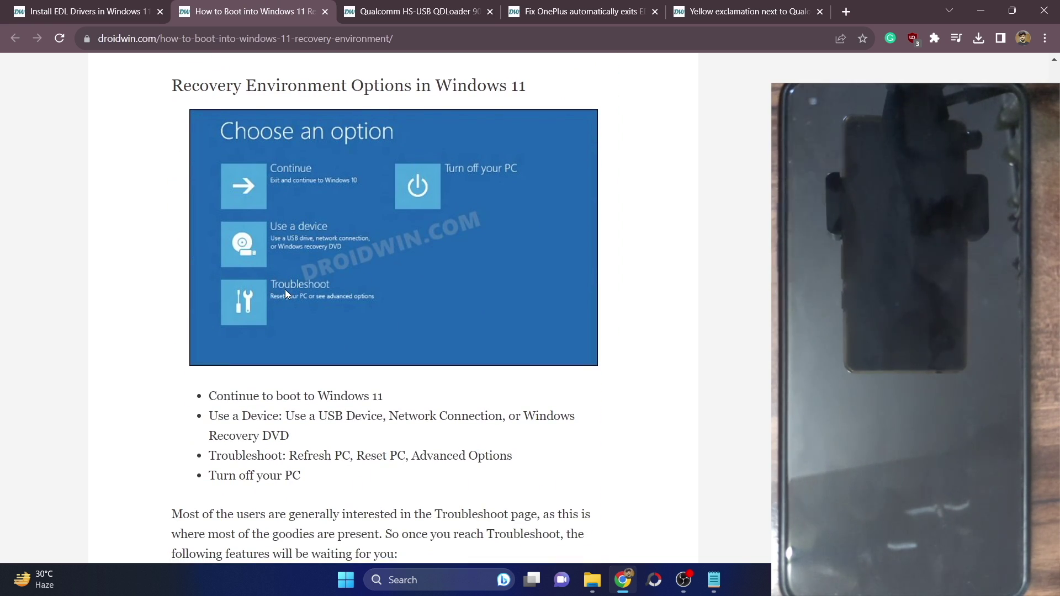
{"action": "scroll", "coordinate": [285, 291], "scroll_direction": "down", "scroll_amount": 5}
{"action": "scroll", "coordinate": [288, 293], "scroll_direction": "down", "scroll_amount": 4}
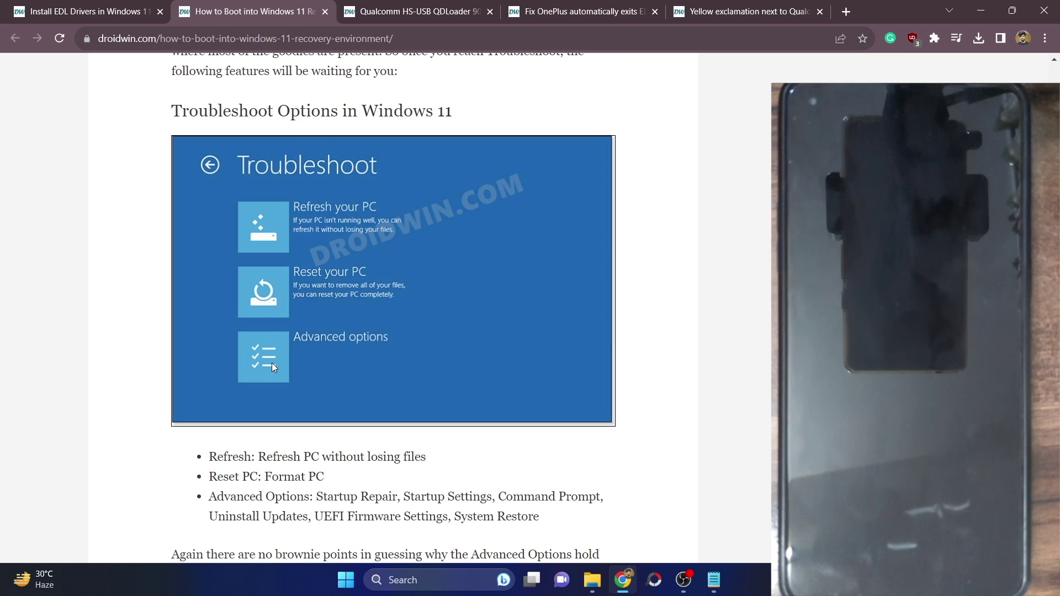
{"action": "scroll", "coordinate": [276, 360], "scroll_direction": "down", "scroll_amount": 3}
{"action": "scroll", "coordinate": [277, 360], "scroll_direction": "down", "scroll_amount": 4}
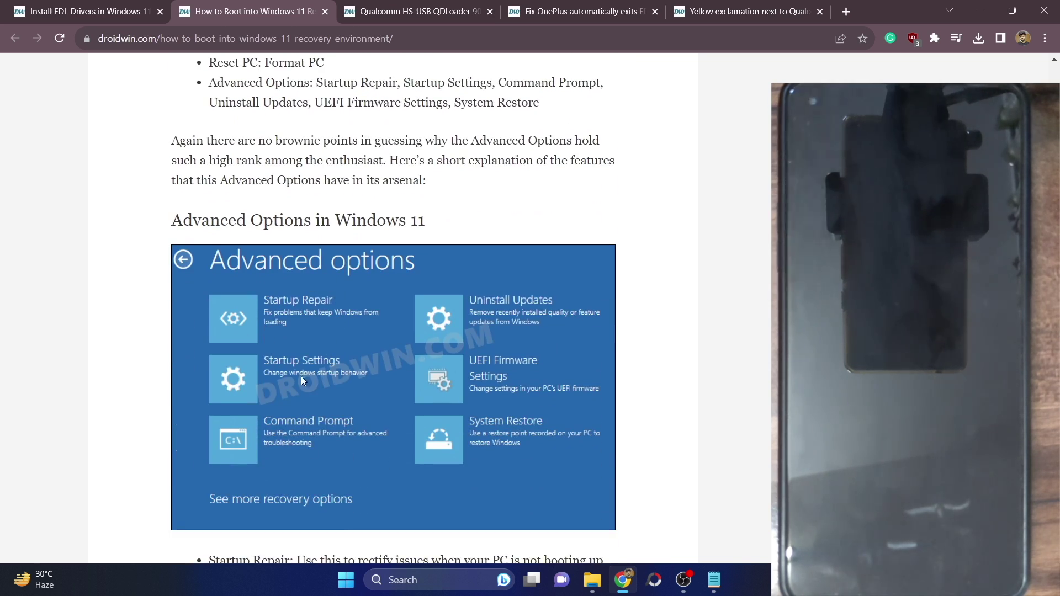
{"action": "left_click", "coordinate": [131, 15]}
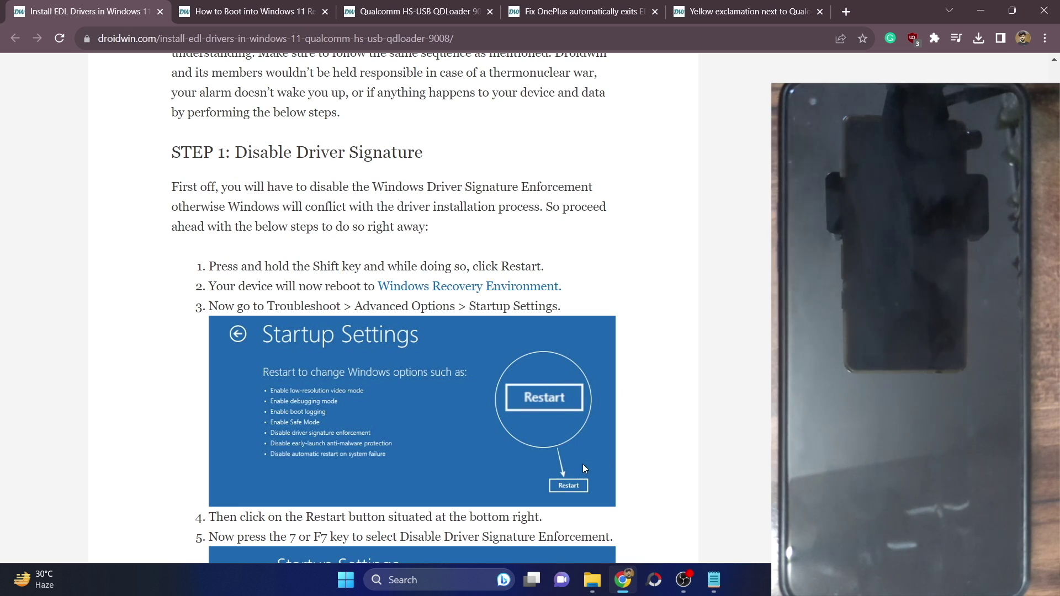
- Scroll past the Startup Settings images to the STEP 2: Boot the Device to EDL Mode heading
{"action": "scroll", "coordinate": [559, 445], "scroll_direction": "down", "scroll_amount": 5}
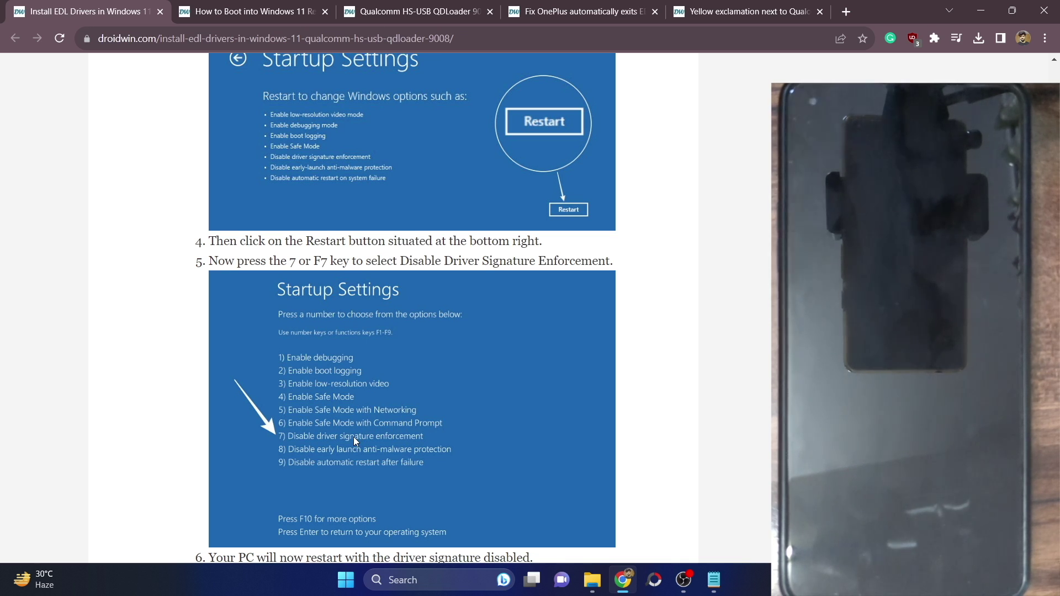
{"action": "scroll", "coordinate": [340, 448], "scroll_direction": "down", "scroll_amount": 1}
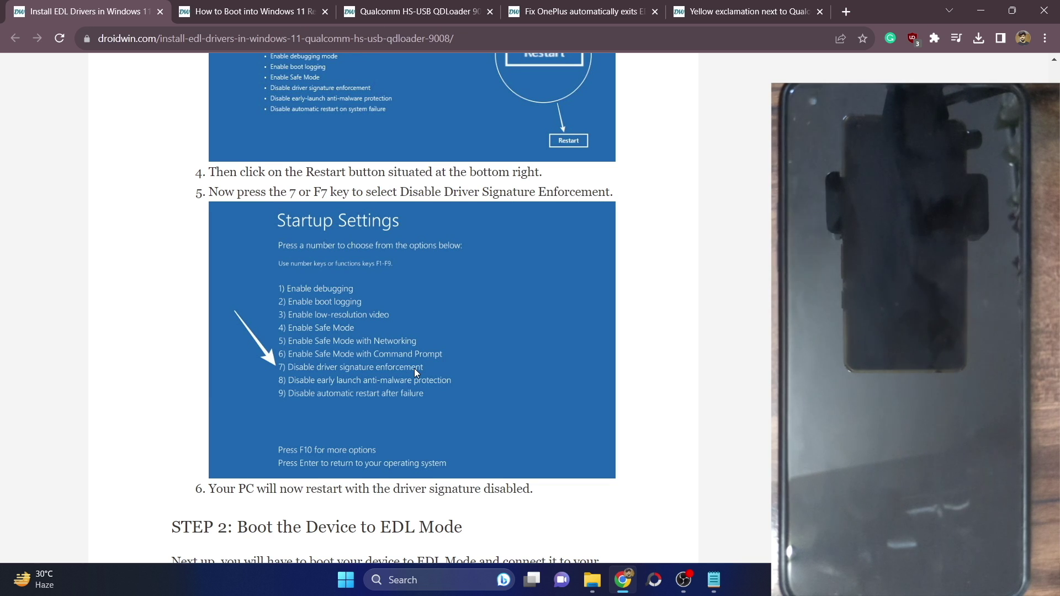
{"action": "scroll", "coordinate": [391, 279], "scroll_direction": "down", "scroll_amount": 2}
{"action": "scroll", "coordinate": [389, 282], "scroll_direction": "down", "scroll_amount": 1}
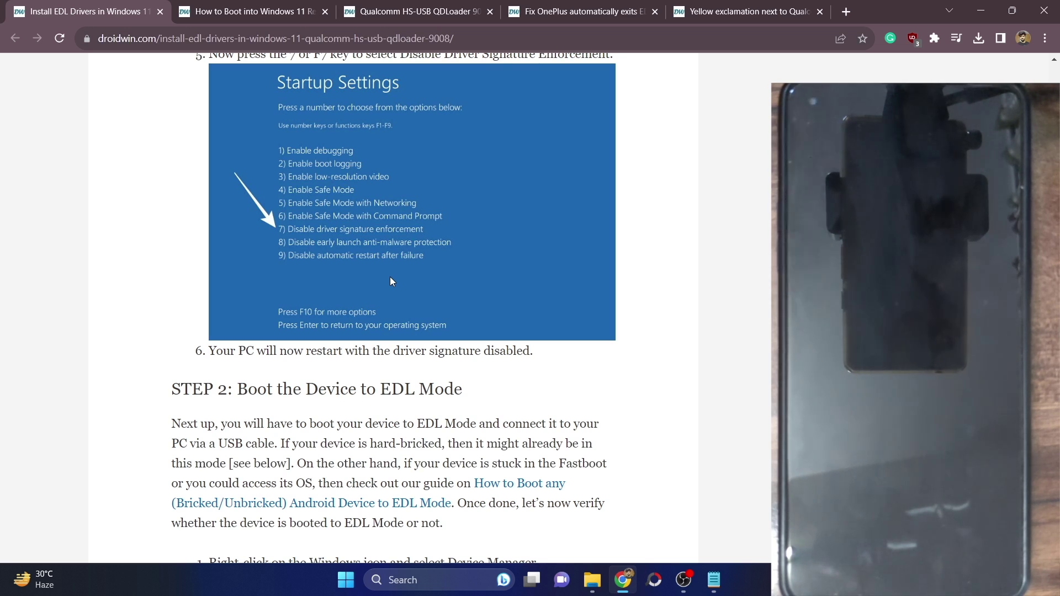
- Open the 'How to Boot any' EDL mode guide link in a new tab and switch to it
{"action": "right_click", "coordinate": [507, 484]}
{"action": "left_click", "coordinate": [553, 354]}
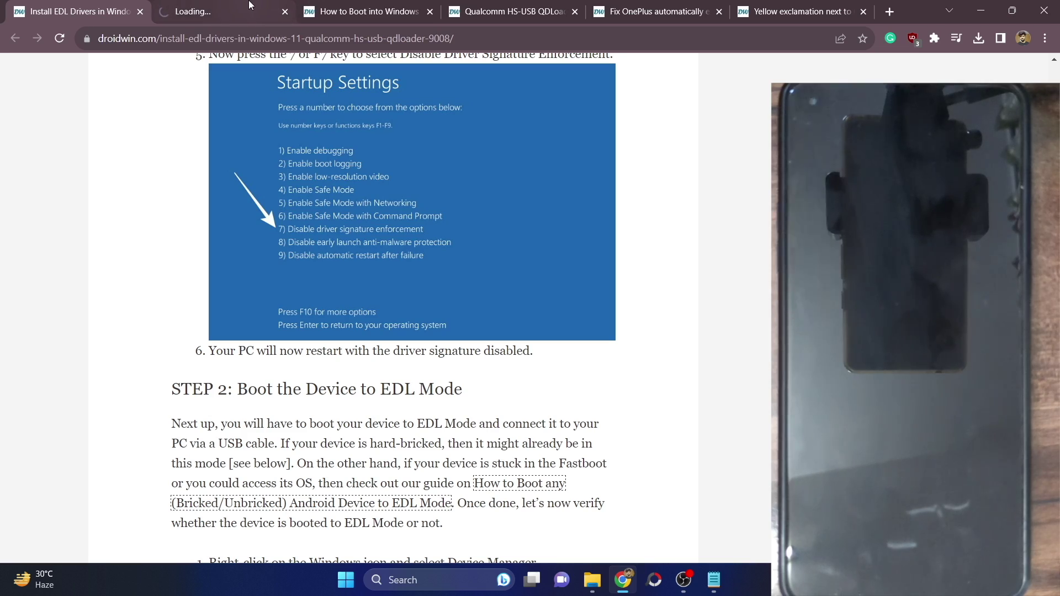
{"action": "left_click", "coordinate": [231, 11]}
- Jump to Method 1's adb reboot edl instructions from the table of contents
{"action": "scroll", "coordinate": [341, 282], "scroll_direction": "down", "scroll_amount": 12}
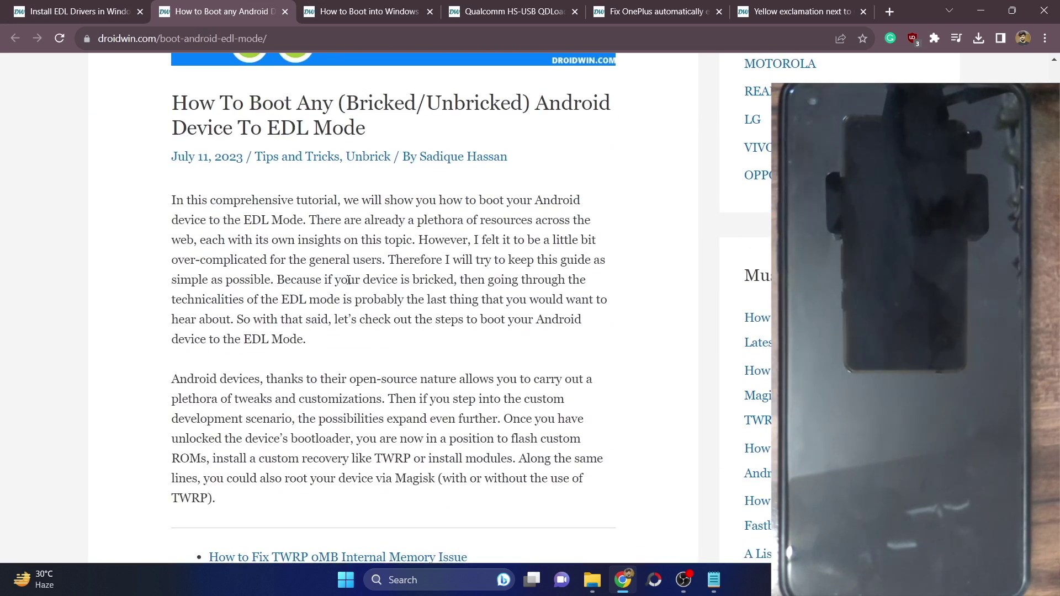
{"action": "scroll", "coordinate": [341, 283], "scroll_direction": "down", "scroll_amount": 13}
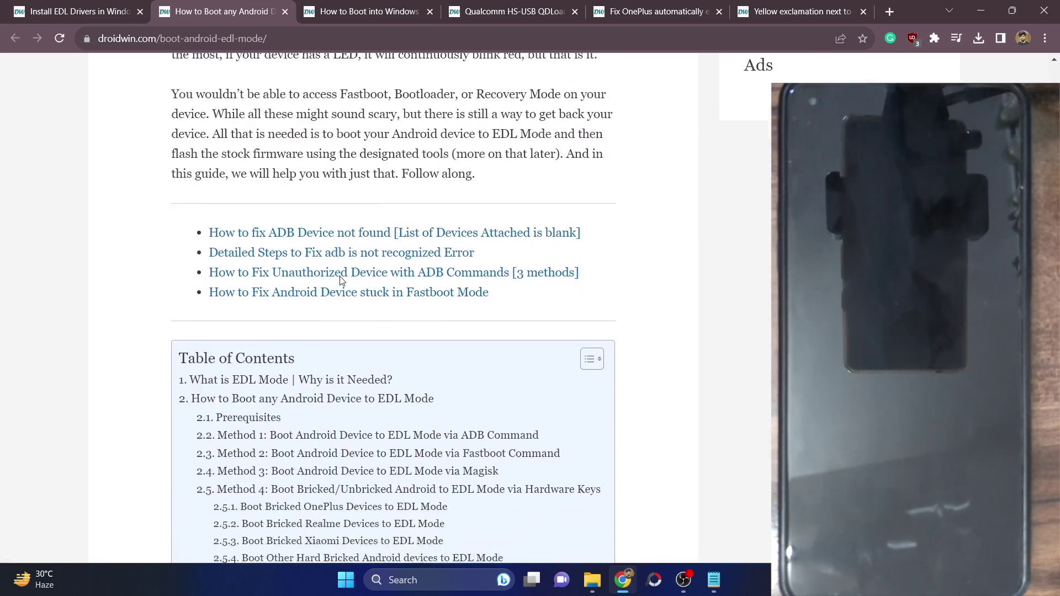
{"action": "left_click", "coordinate": [387, 180]}
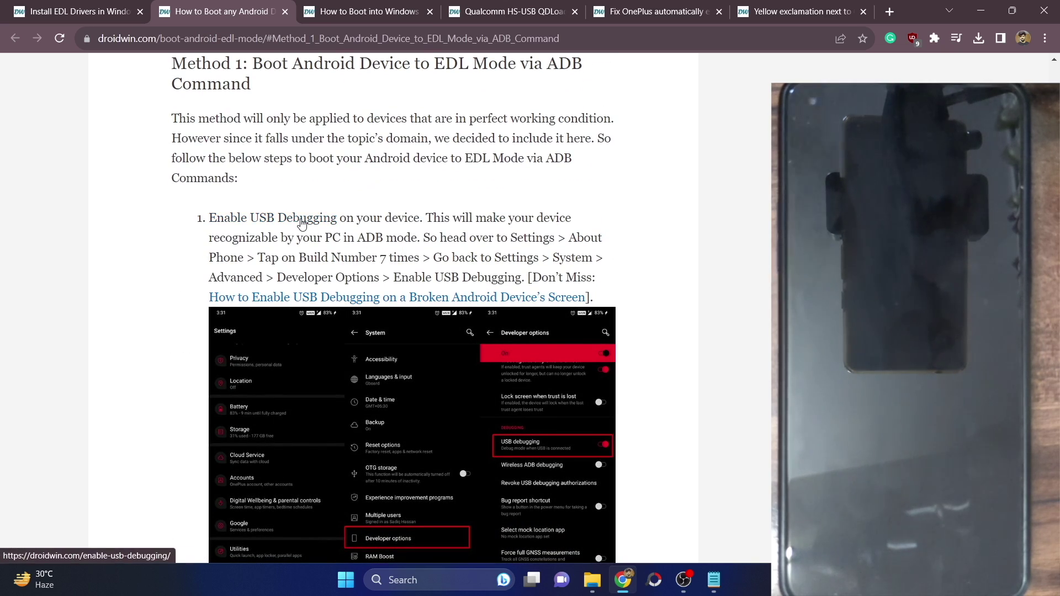
{"action": "scroll", "coordinate": [302, 223], "scroll_direction": "down", "scroll_amount": 8}
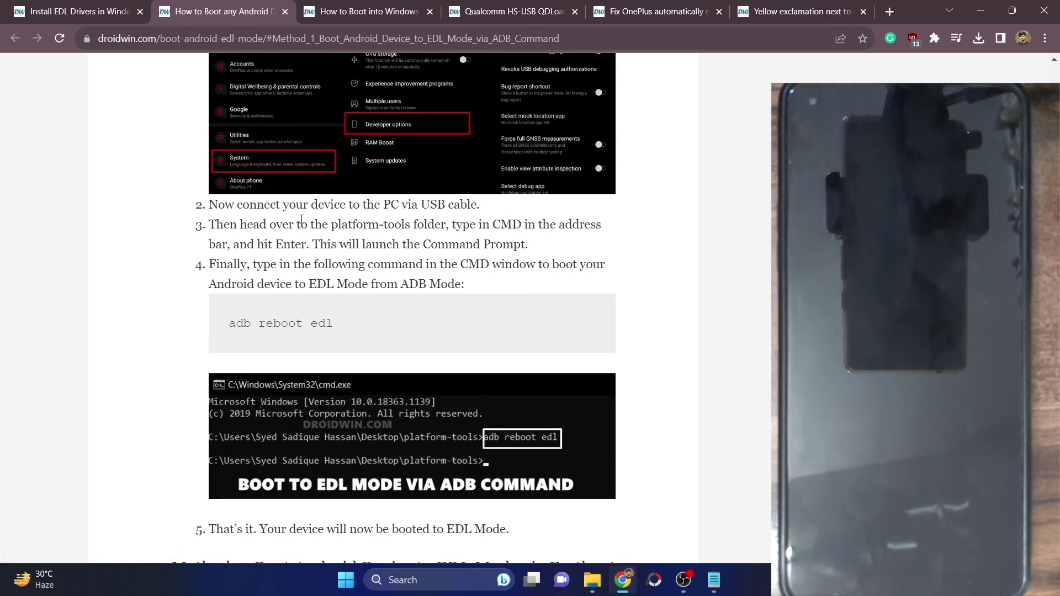
{"action": "scroll", "coordinate": [307, 229], "scroll_direction": "up", "scroll_amount": 3}
{"action": "scroll", "coordinate": [325, 242], "scroll_direction": "up", "scroll_amount": 1}
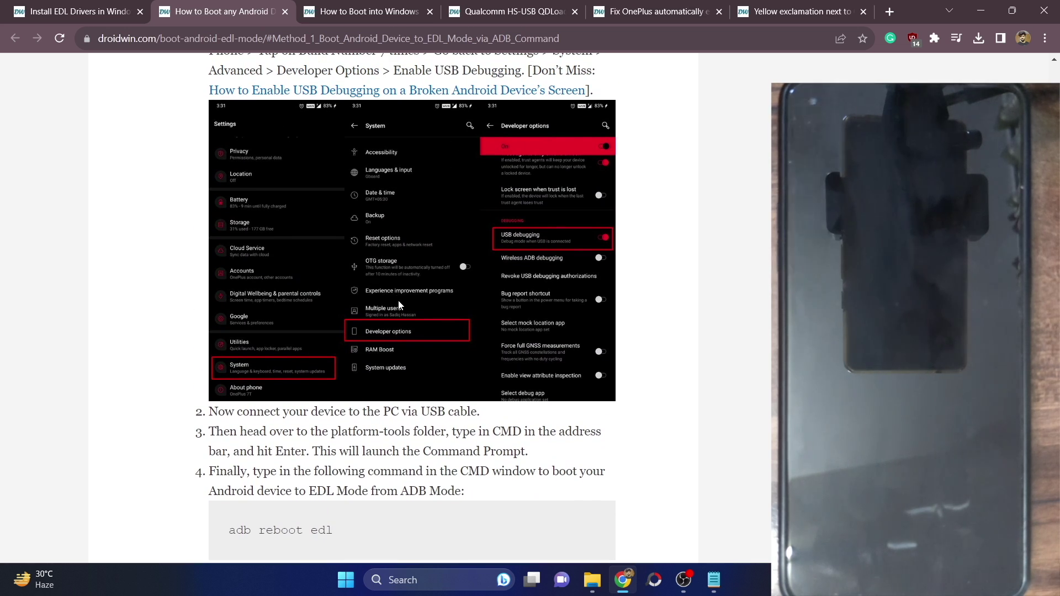
{"action": "scroll", "coordinate": [397, 298], "scroll_direction": "up", "scroll_amount": 2}
- Open a command window in C:\Droidwin\platform-tools, enter 'adb reboot edl', then close it
{"action": "left_click", "coordinate": [594, 586]}
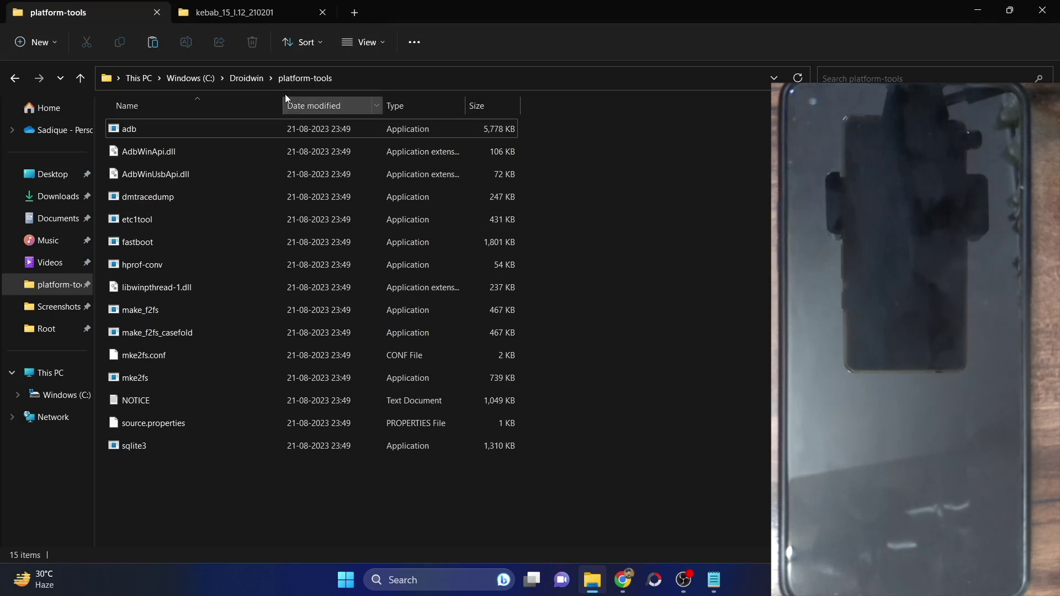
{"action": "left_click", "coordinate": [525, 76]}
{"action": "type", "text": "cmd"}
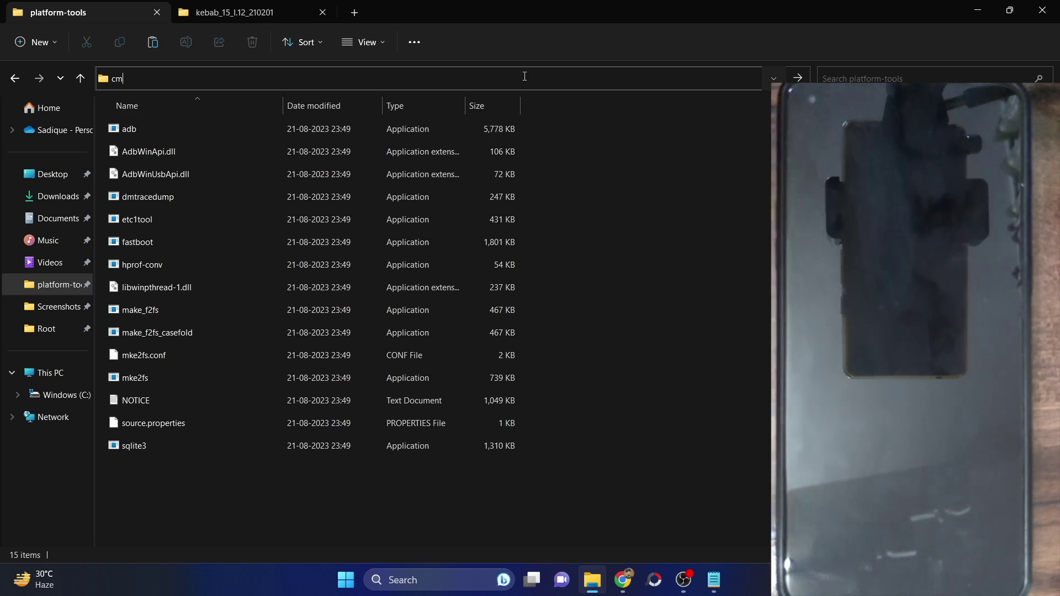
{"action": "key", "text": "Return"}
{"action": "type", "text": "a"}
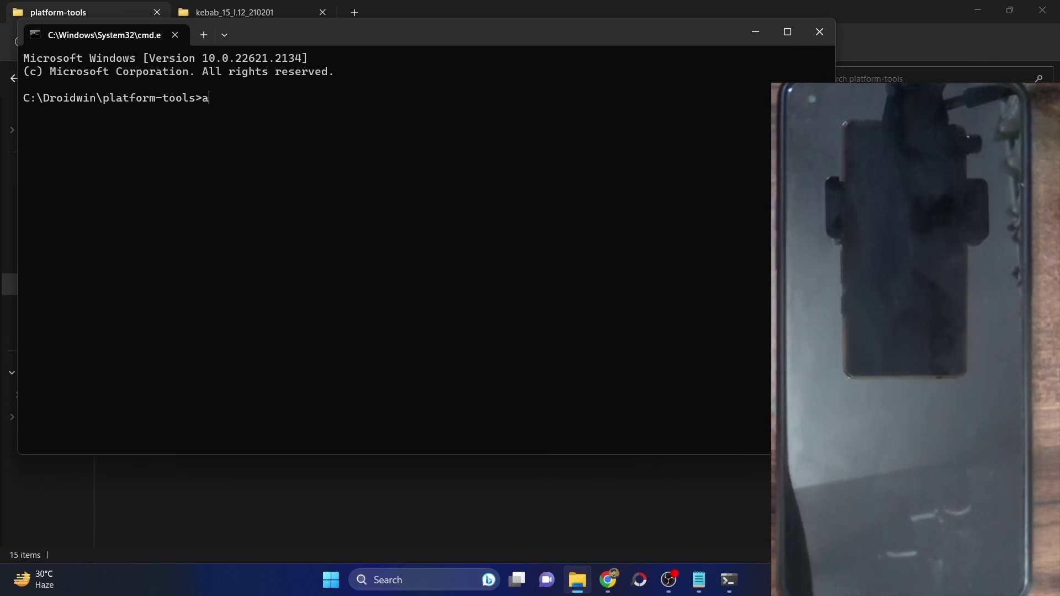
{"action": "type", "text": "db reboot edl"}
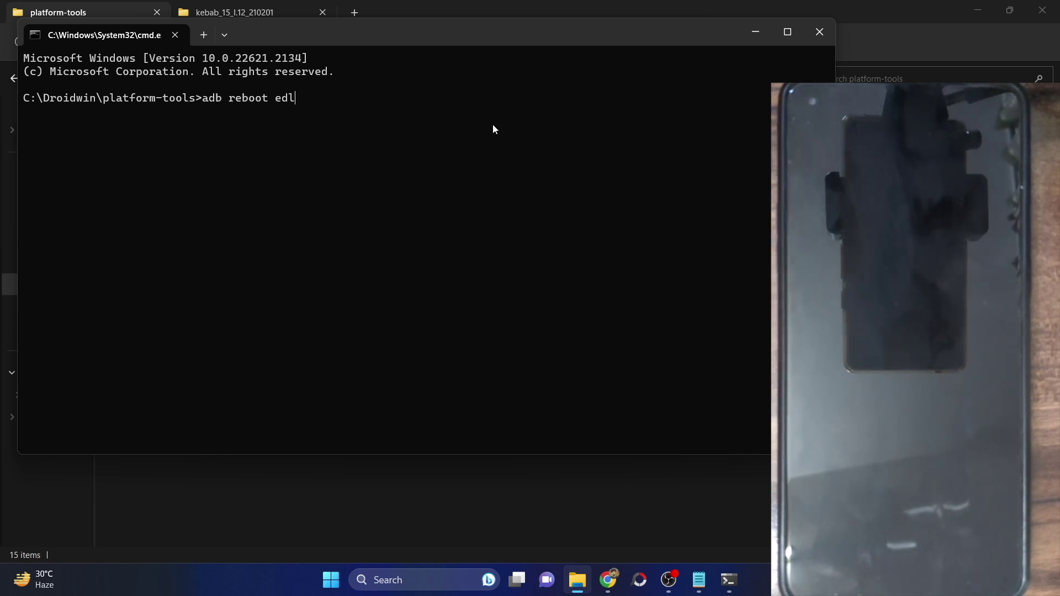
{"action": "left_click_drag", "start_coordinate": [339, 103], "coordinate": [202, 98]}
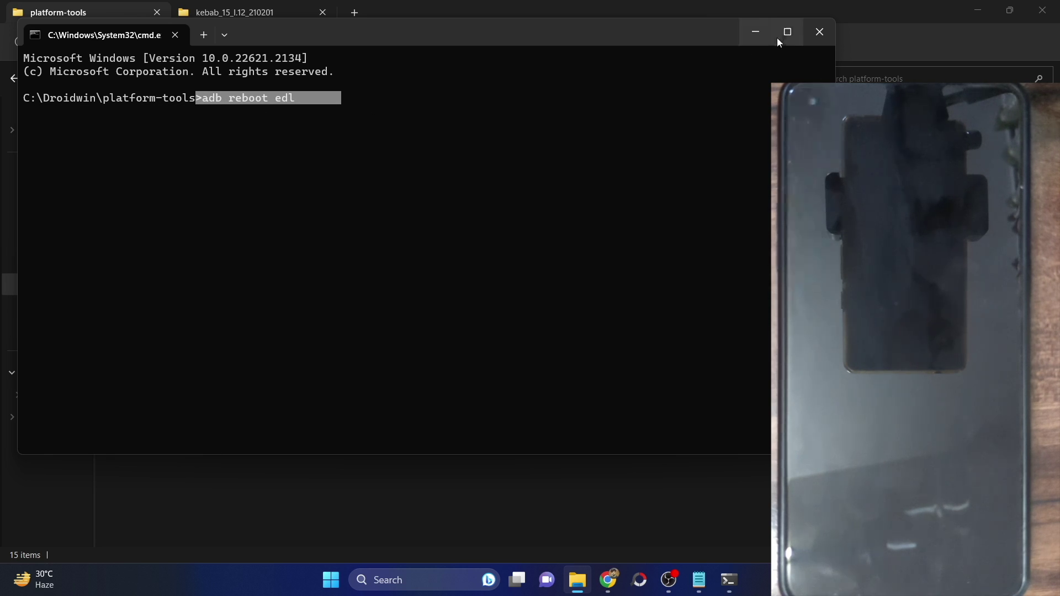
{"action": "left_click", "coordinate": [822, 34]}
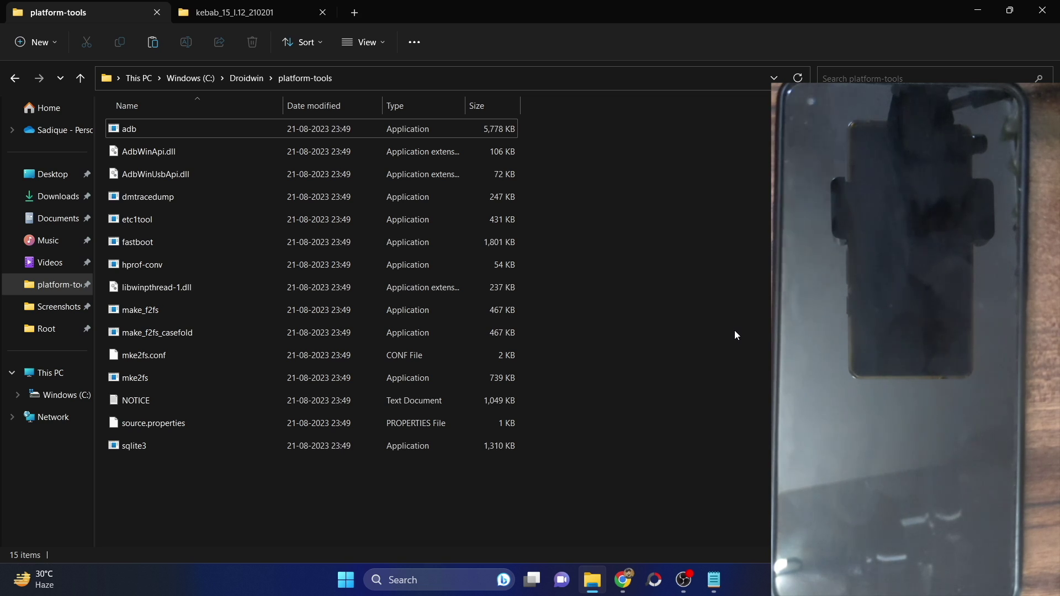
- Find the phone as QUSB_BULK_CID:0412_SN:E43DBB7D under Other devices, then return to the EDL guide
{"action": "key", "text": "super+x"}
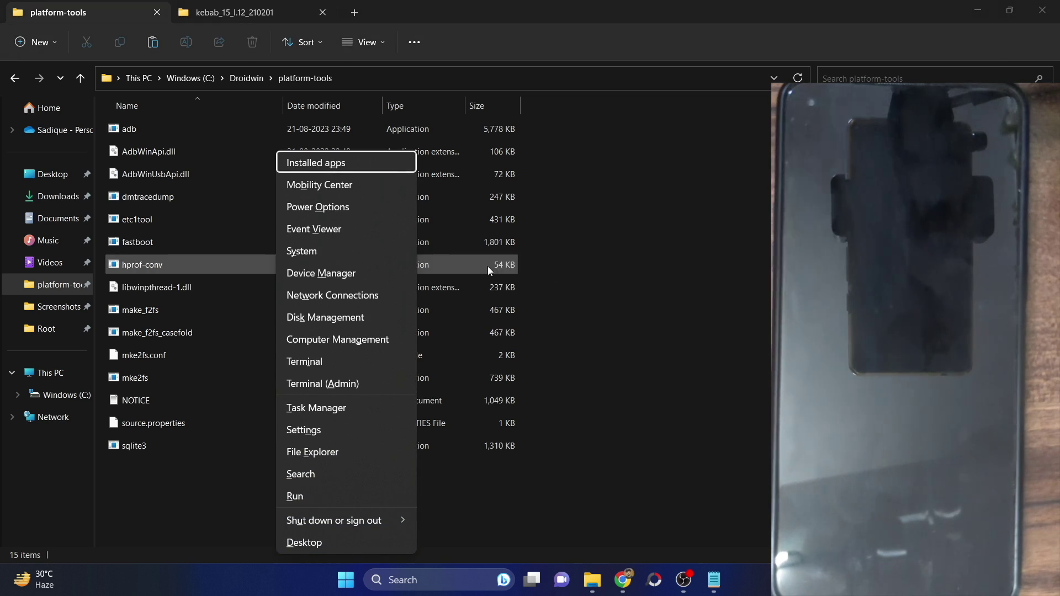
{"action": "left_click", "coordinate": [346, 276]}
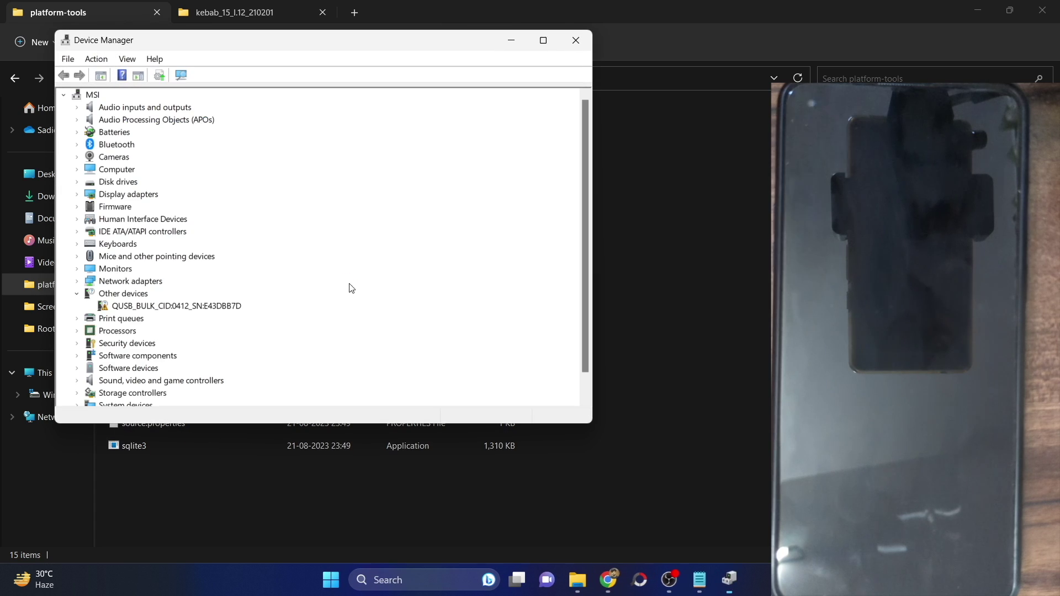
{"action": "left_click", "coordinate": [103, 297]}
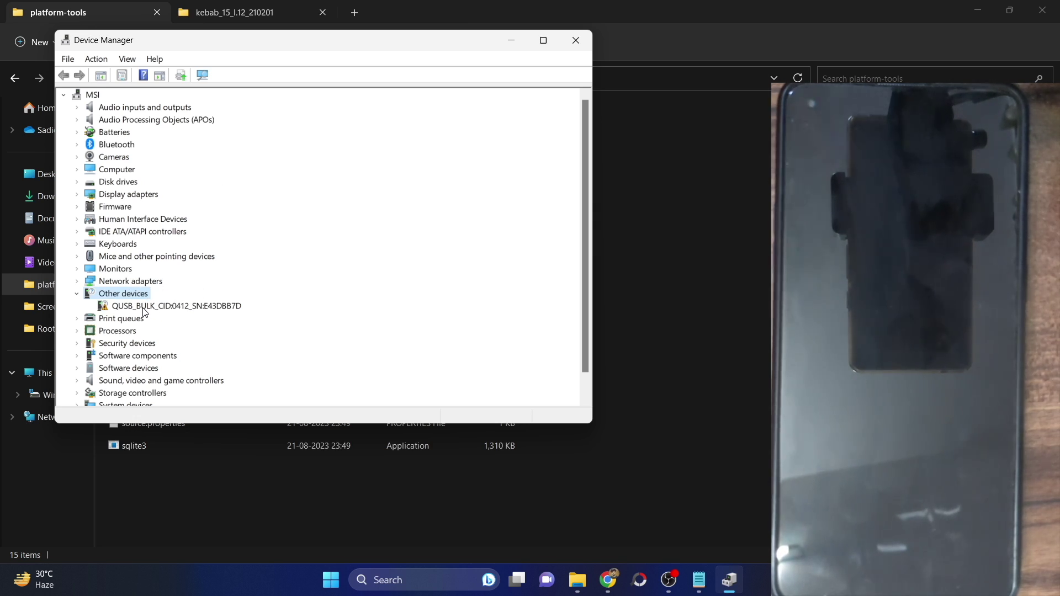
{"action": "left_click", "coordinate": [113, 307]}
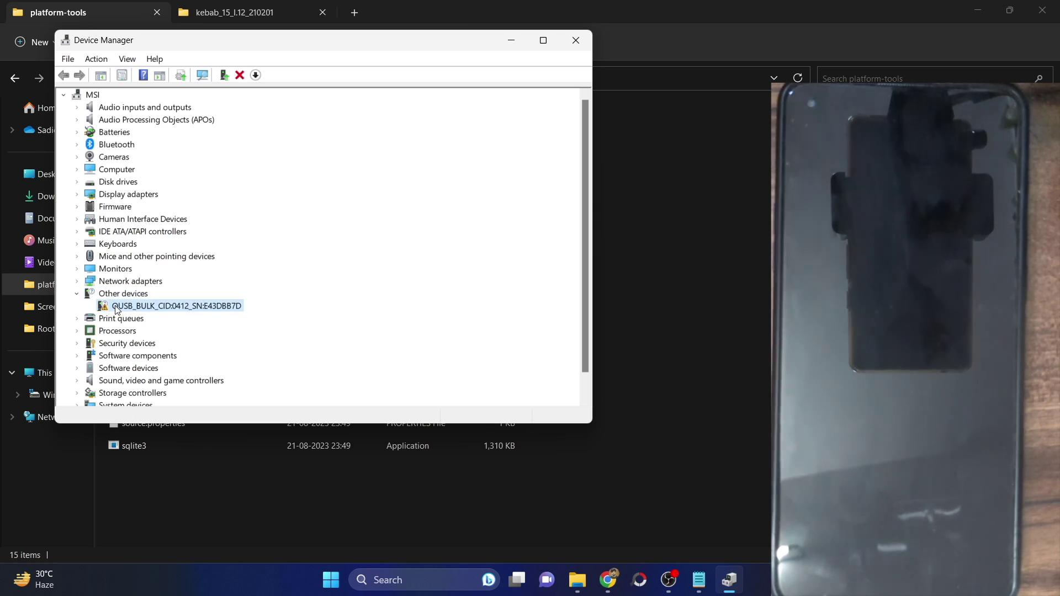
{"action": "left_click", "coordinate": [614, 579]}
{"action": "left_click", "coordinate": [72, 11]}
- Compare the guide's QHUSB_BULK explanation with Device Manager, then scroll to STEP 3: Install EDL Drivers
{"action": "scroll", "coordinate": [490, 329], "scroll_direction": "up", "scroll_amount": 13}
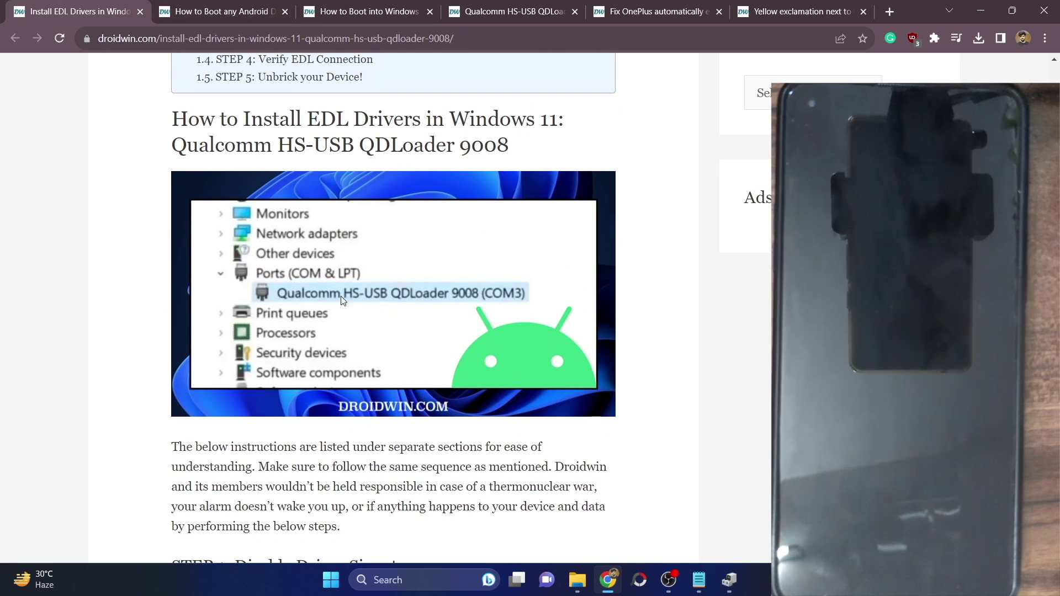
{"action": "scroll", "coordinate": [555, 261], "scroll_direction": "down", "scroll_amount": 16}
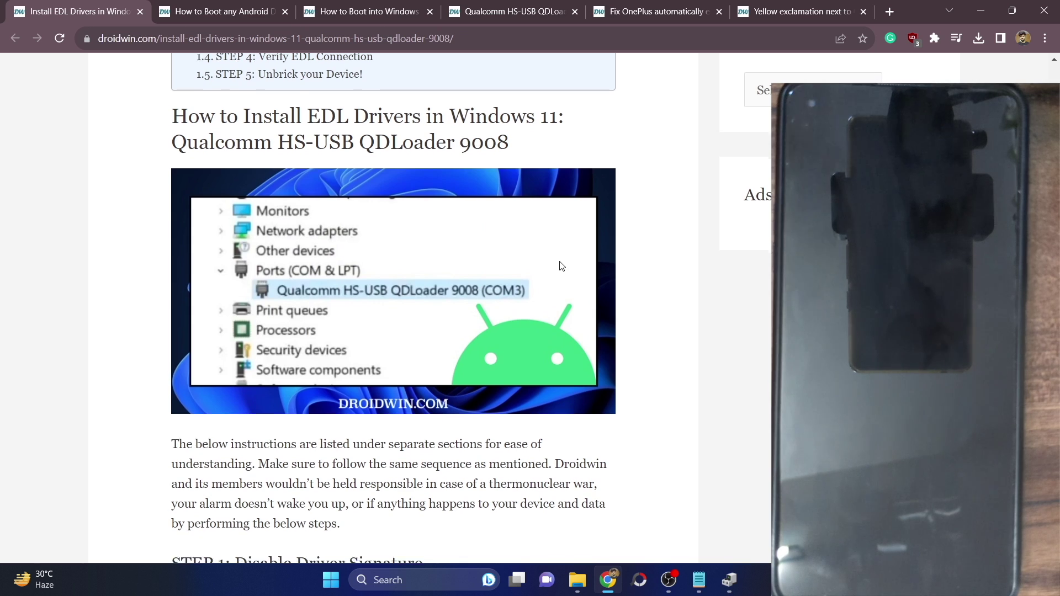
{"action": "scroll", "coordinate": [552, 256], "scroll_direction": "down", "scroll_amount": 8}
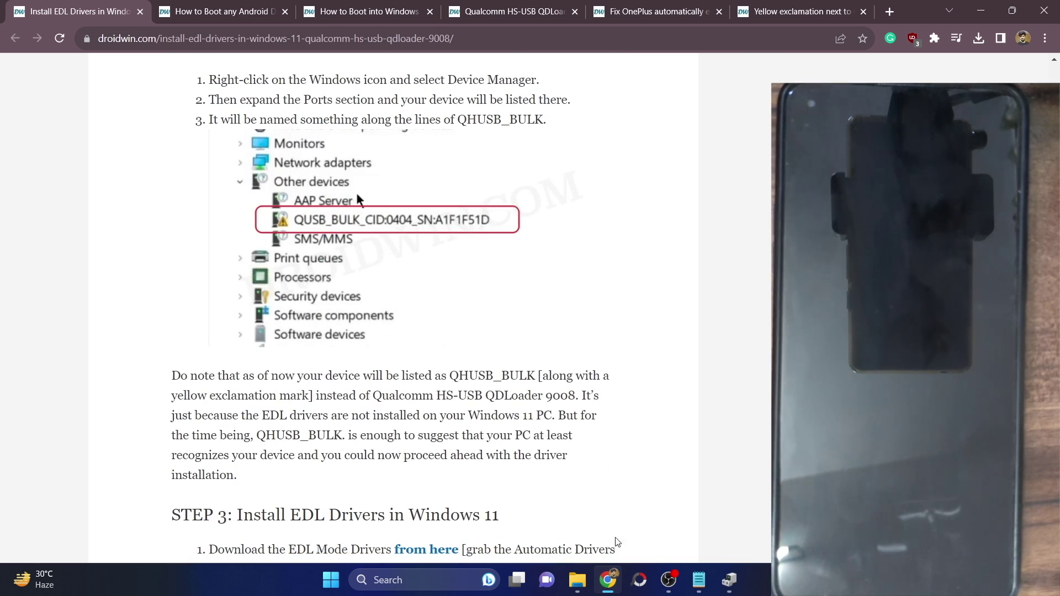
{"action": "left_click", "coordinate": [736, 578]}
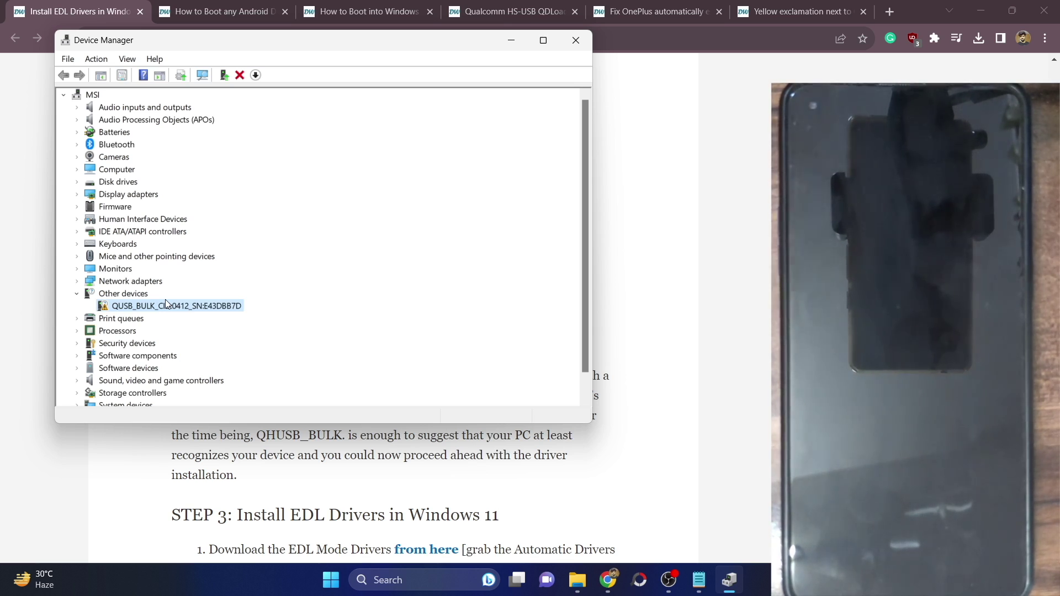
{"action": "left_click", "coordinate": [511, 42]}
{"action": "scroll", "coordinate": [383, 298], "scroll_direction": "down", "scroll_amount": 5}
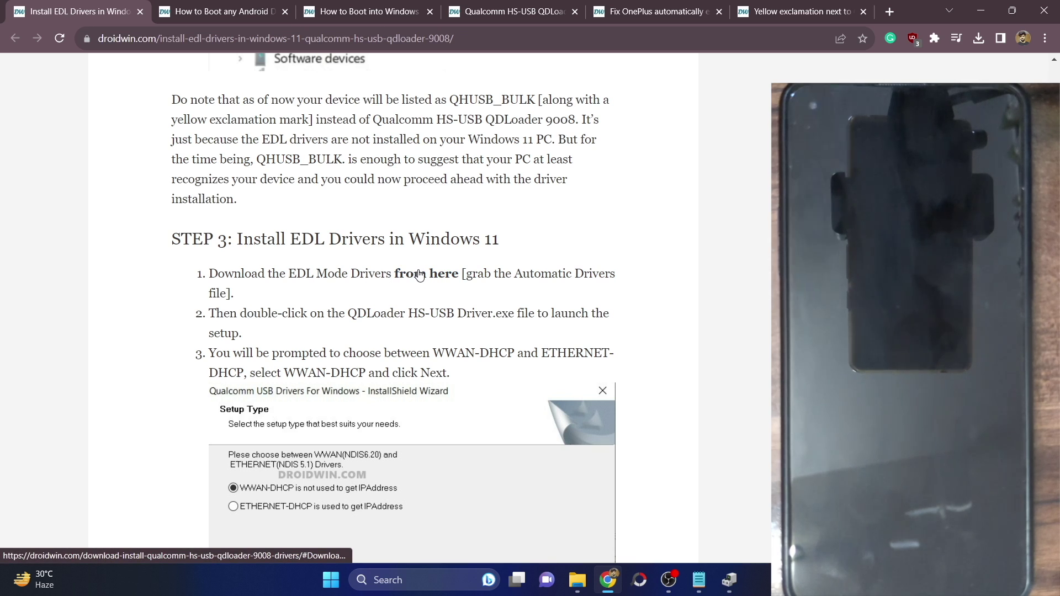
{"action": "right_click", "coordinate": [436, 275]}
{"action": "key", "text": "Escape"}
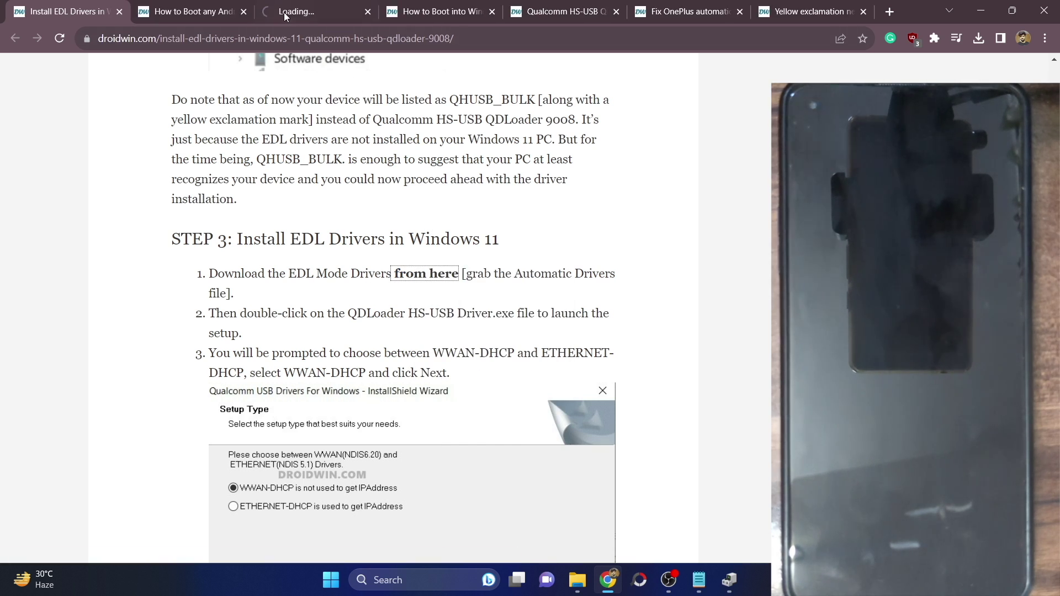
{"action": "left_click", "coordinate": [285, 14]}
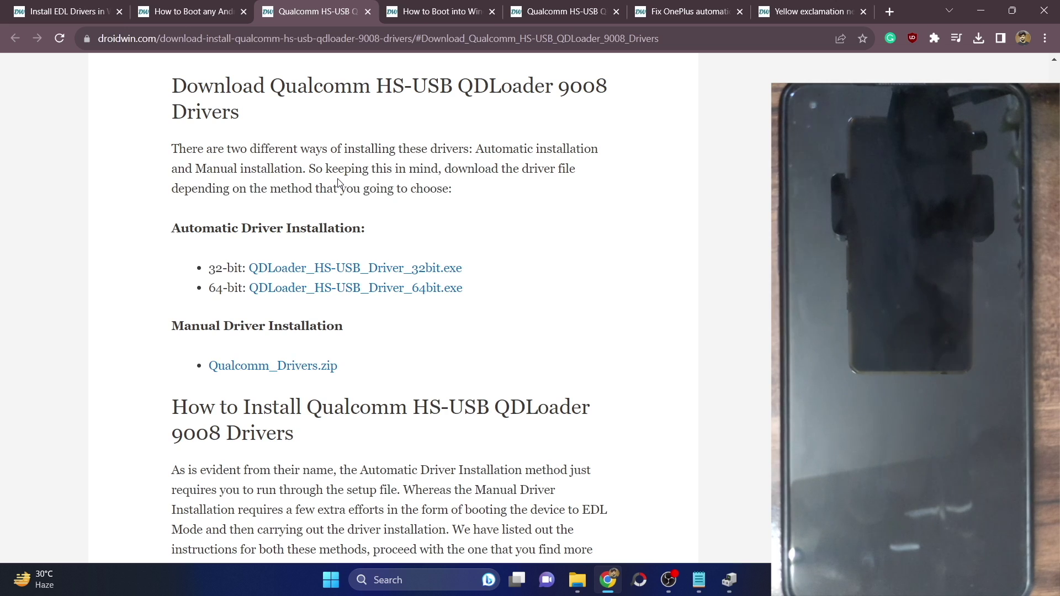
{"action": "double_click", "coordinate": [268, 232]}
{"action": "triple_click", "coordinate": [268, 236]}
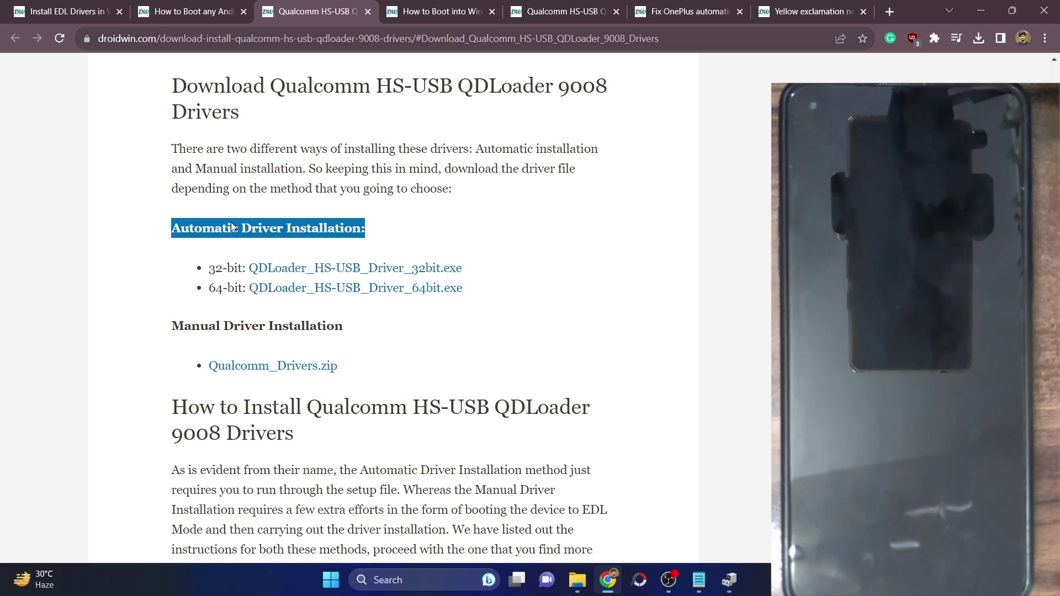
{"action": "left_click", "coordinate": [367, 12]}
{"action": "left_click", "coordinate": [80, 6]}
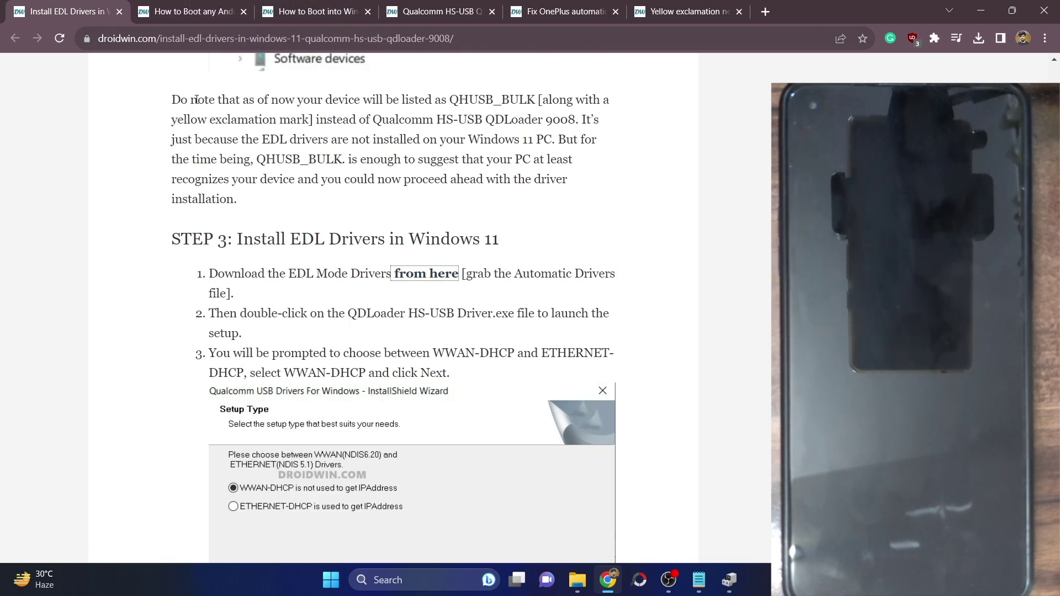
{"action": "left_click", "coordinate": [576, 579]}
- Install QDLoader+HS-USB+Driver_64bit from Downloads with WWAN-DHCP and the licence accepted, then confirm restart
{"action": "left_click", "coordinate": [243, 15]}
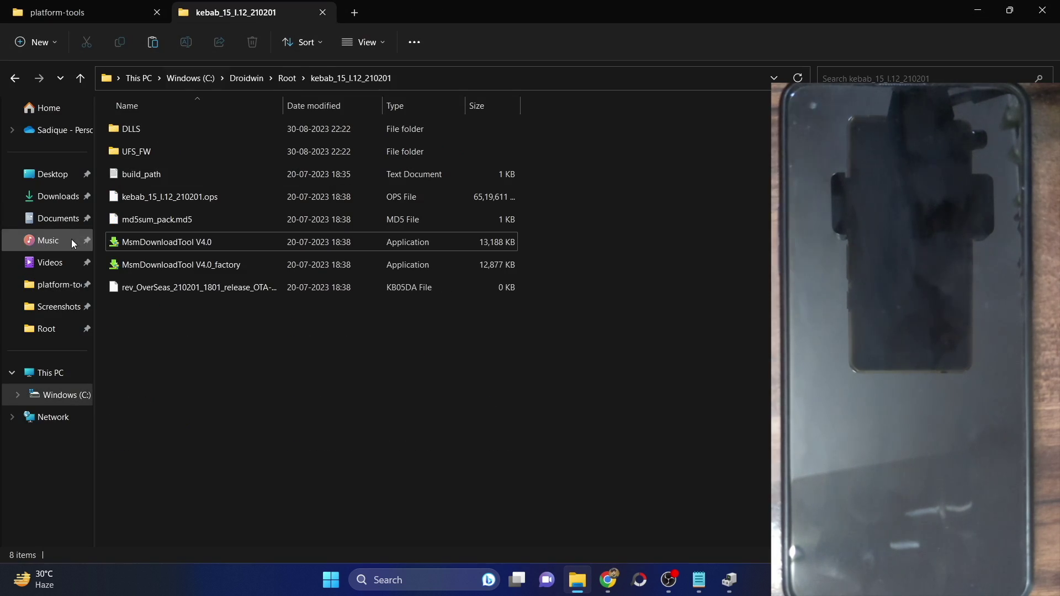
{"action": "left_click", "coordinate": [75, 199]}
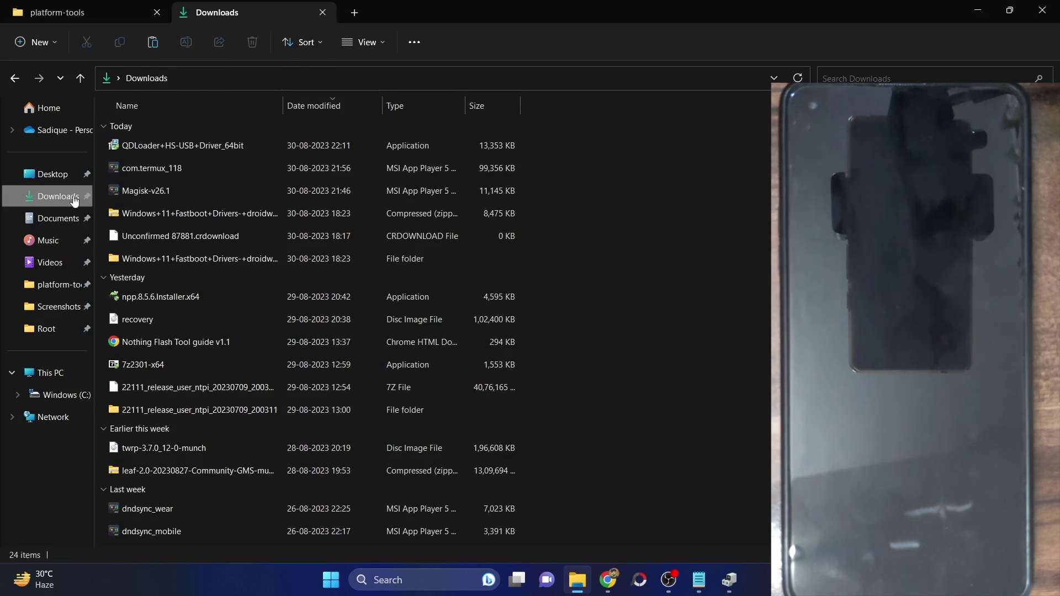
{"action": "double_click", "coordinate": [196, 148]}
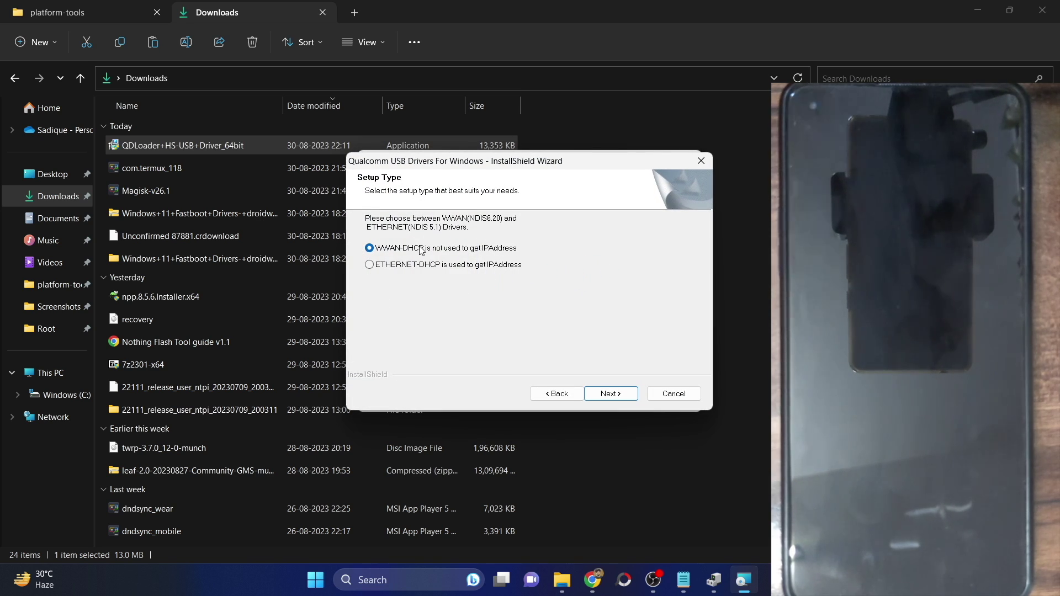
{"action": "left_click", "coordinate": [612, 393]}
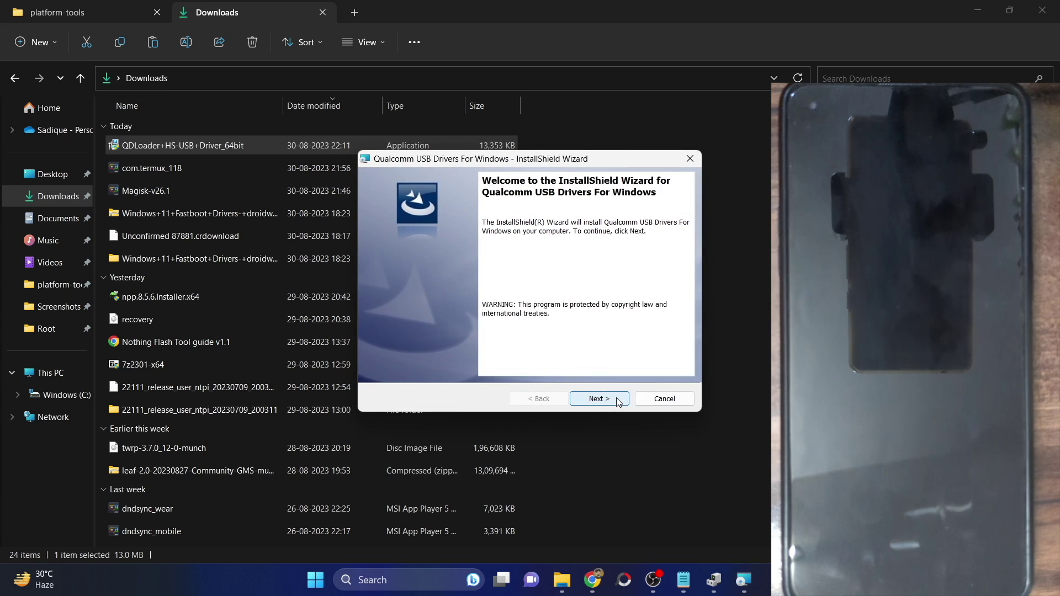
{"action": "left_click", "coordinate": [617, 399]}
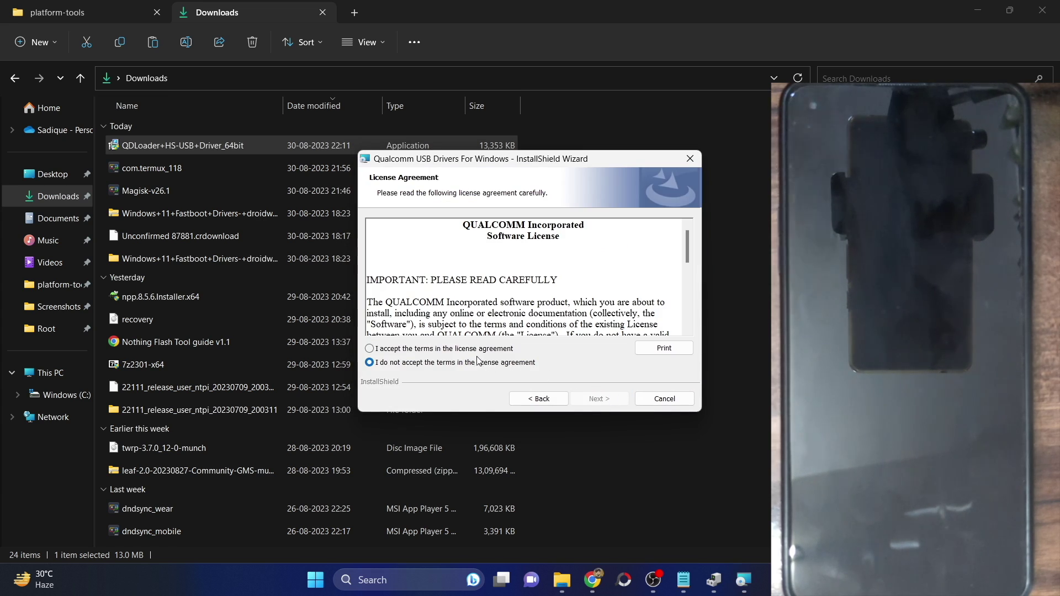
{"action": "left_click", "coordinate": [472, 350]}
{"action": "left_click", "coordinate": [606, 401]}
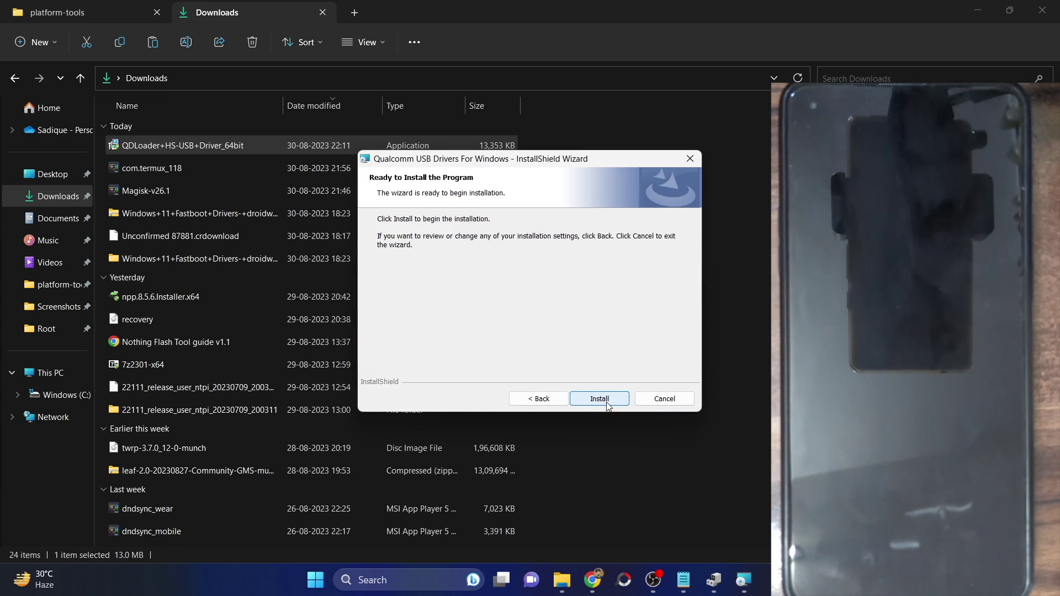
{"action": "left_click", "coordinate": [594, 402]}
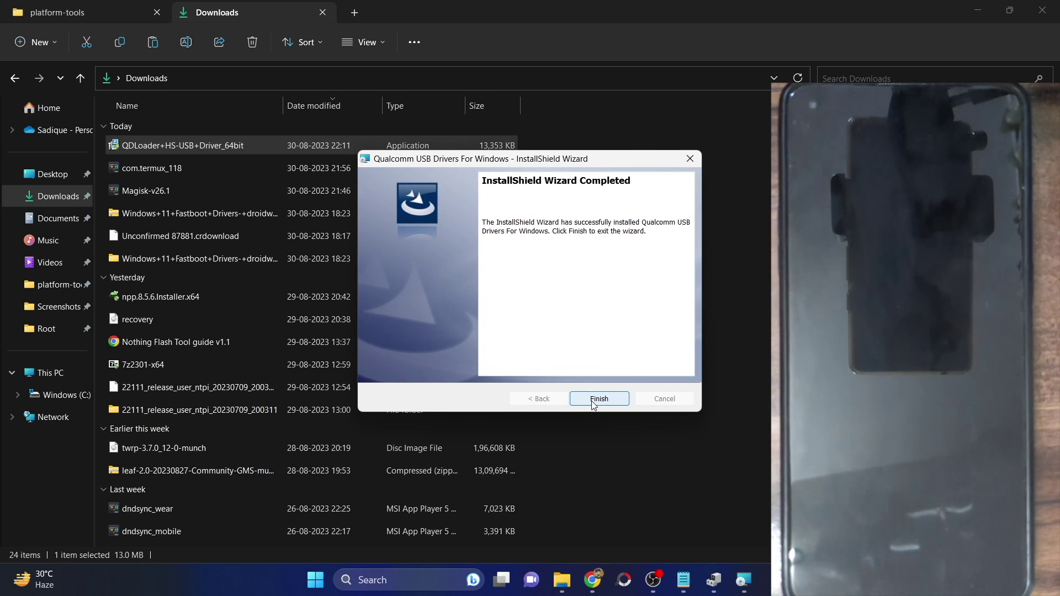
{"action": "left_click", "coordinate": [593, 403]}
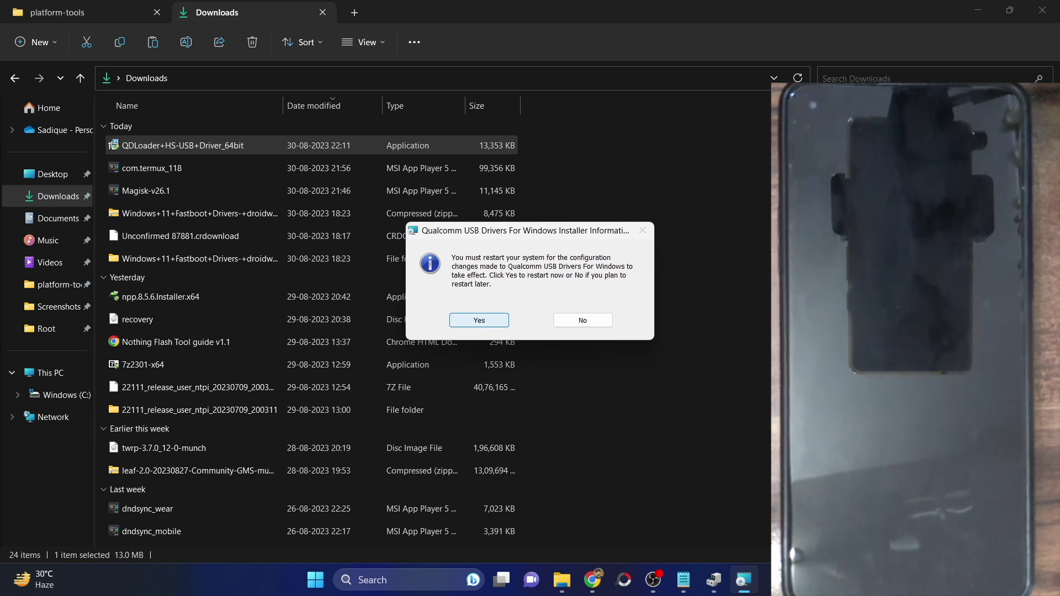
{"action": "key", "text": "Return"}
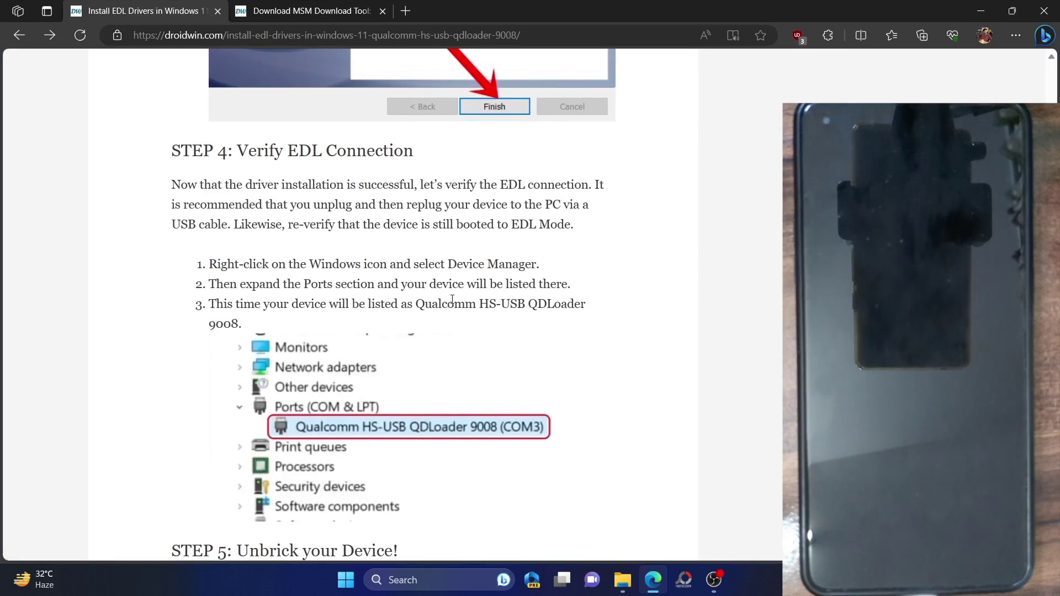
- Open Device Manager via Win+X and check Ports (COM & LPT) for Qualcomm HS-USB QDLoader 9008 (COM6)
{"action": "scroll", "coordinate": [466, 314], "scroll_direction": "up", "scroll_amount": 6}
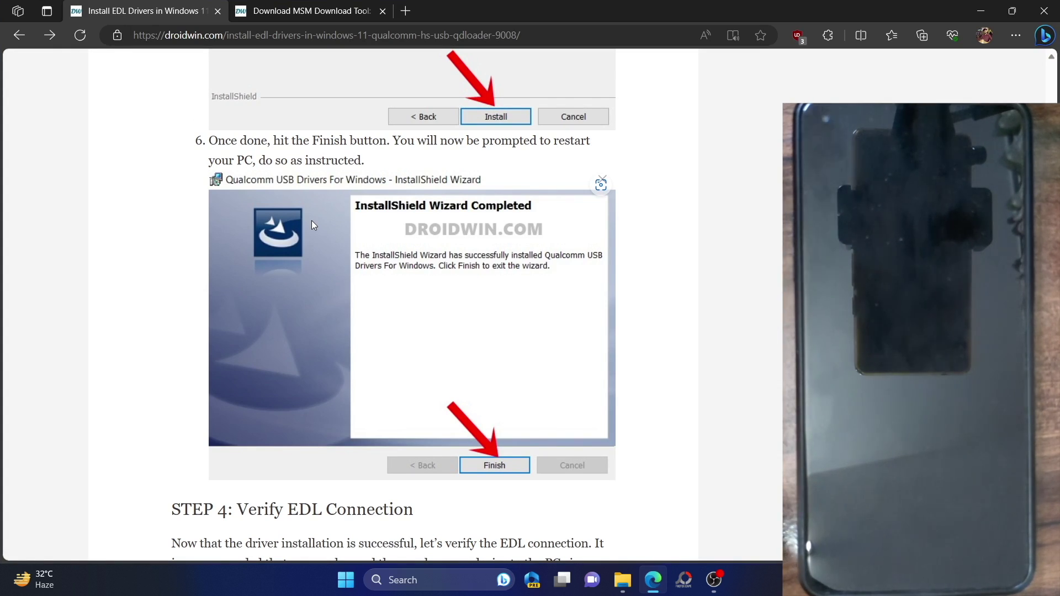
{"action": "key", "text": "super+d"}
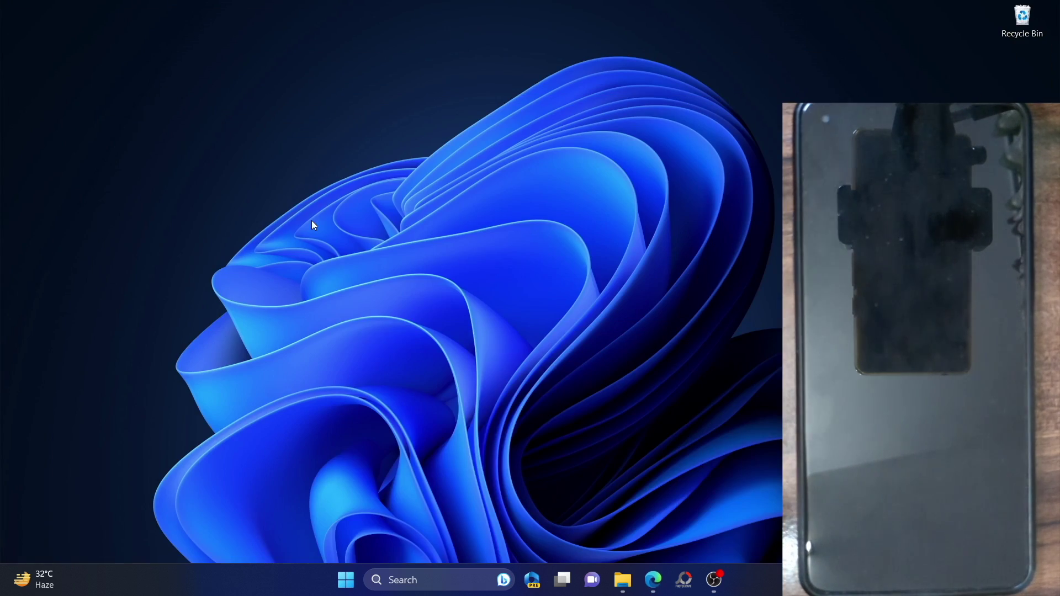
{"action": "key", "text": "super+x"}
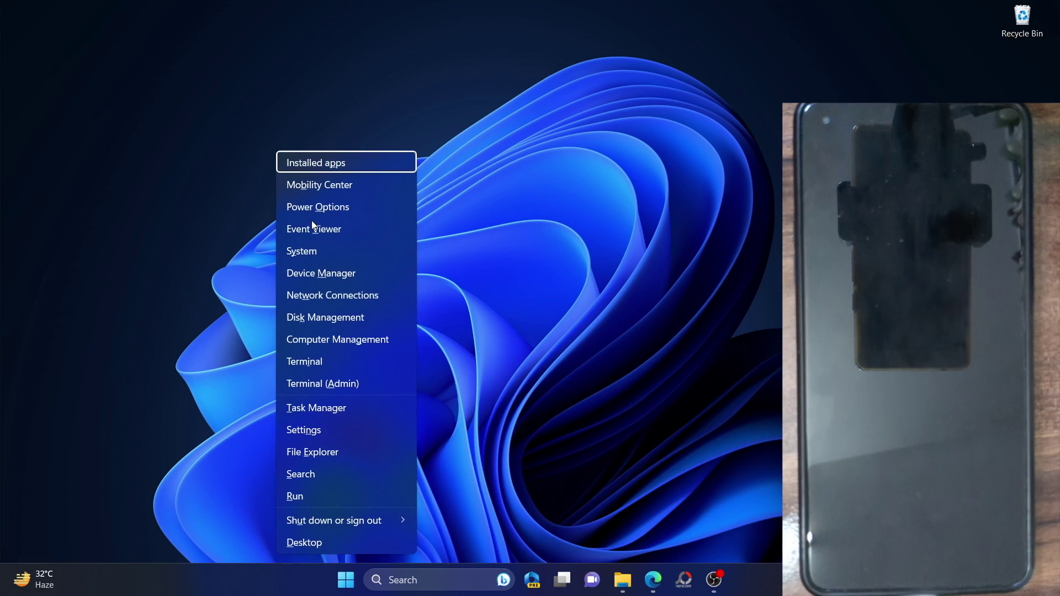
{"action": "left_click", "coordinate": [324, 266]}
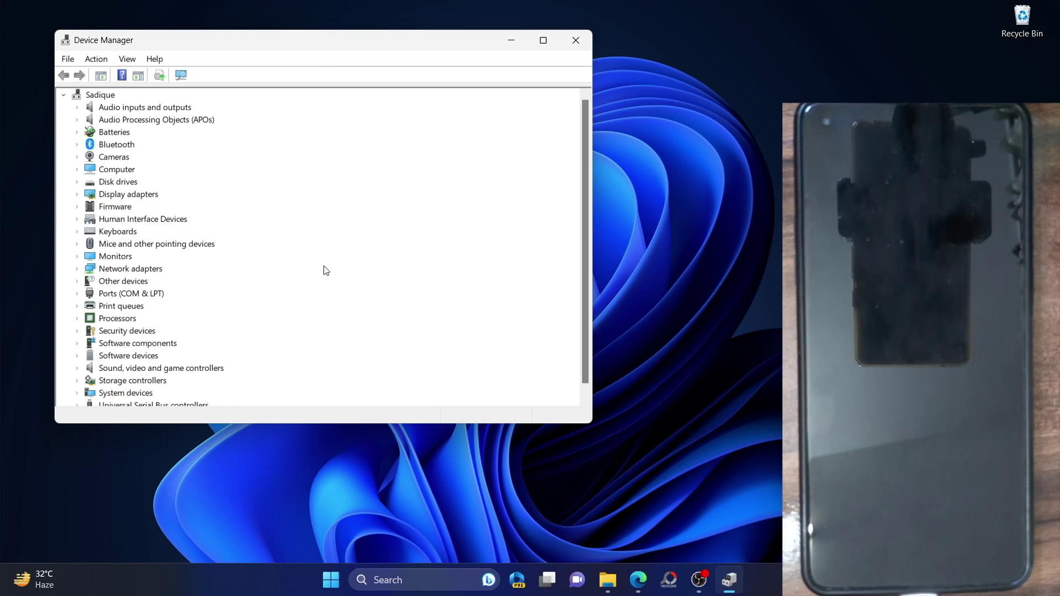
{"action": "left_click", "coordinate": [78, 295]}
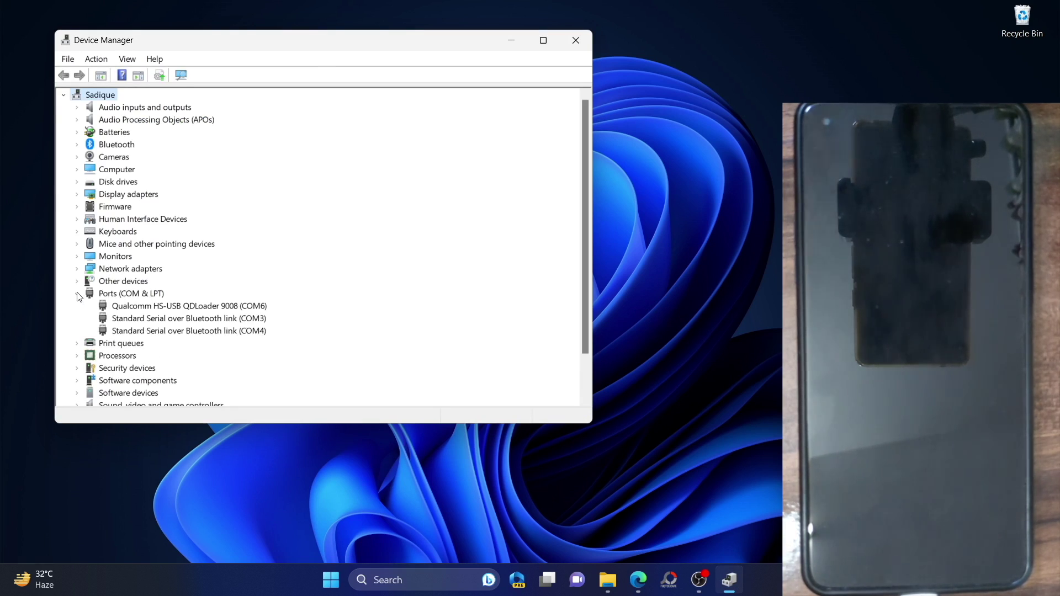
{"action": "left_click", "coordinate": [242, 307]}
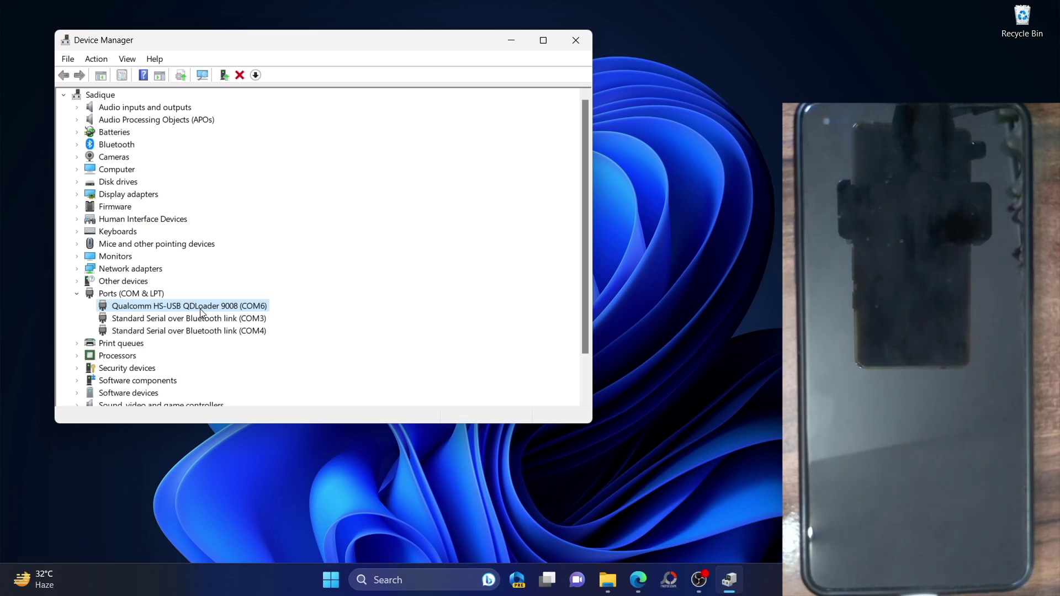
- Scroll through the droidwin EDL guide in Edge, then bring Device Manager back to recheck the COM6 port
{"action": "left_click", "coordinate": [638, 579]}
{"action": "scroll", "coordinate": [442, 378], "scroll_direction": "up", "scroll_amount": 3}
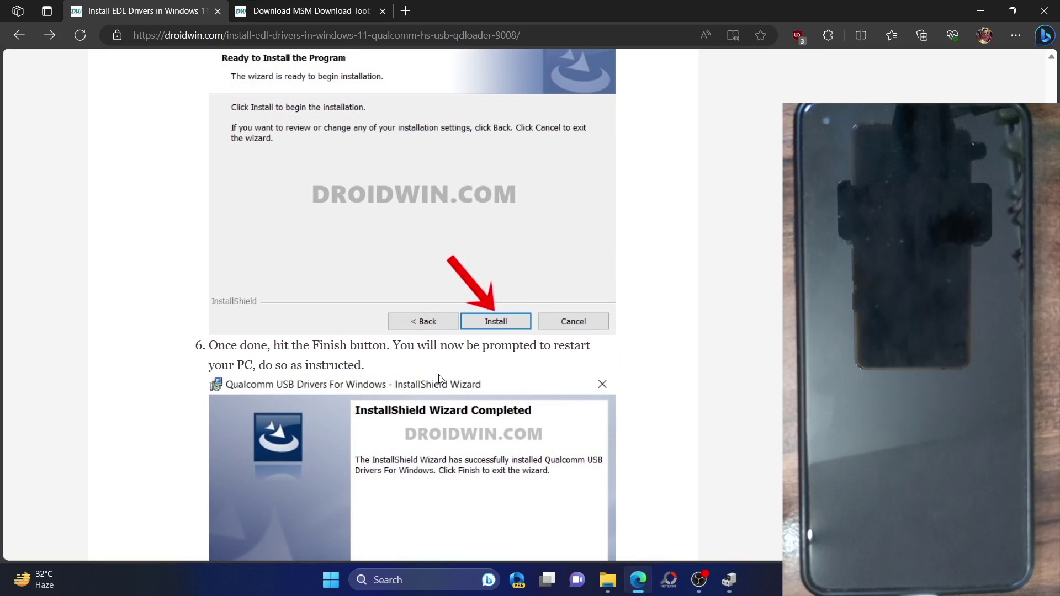
{"action": "scroll", "coordinate": [326, 264], "scroll_direction": "down", "scroll_amount": 5}
{"action": "scroll", "coordinate": [341, 259], "scroll_direction": "up", "scroll_amount": 3}
{"action": "scroll", "coordinate": [340, 259], "scroll_direction": "up", "scroll_amount": 15}
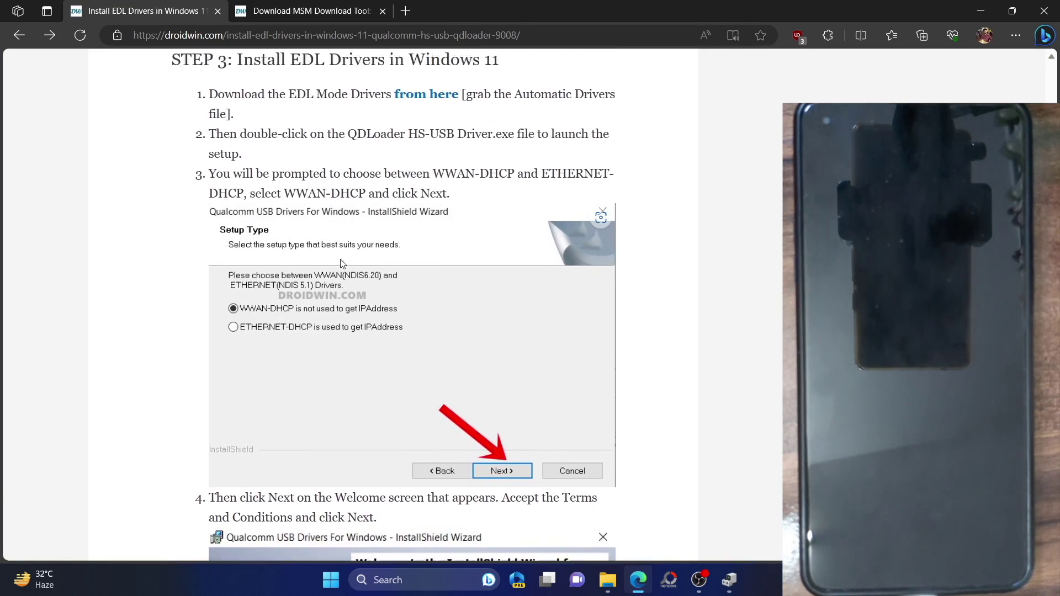
{"action": "scroll", "coordinate": [343, 264], "scroll_direction": "up", "scroll_amount": 4}
{"action": "scroll", "coordinate": [342, 262], "scroll_direction": "up", "scroll_amount": 8}
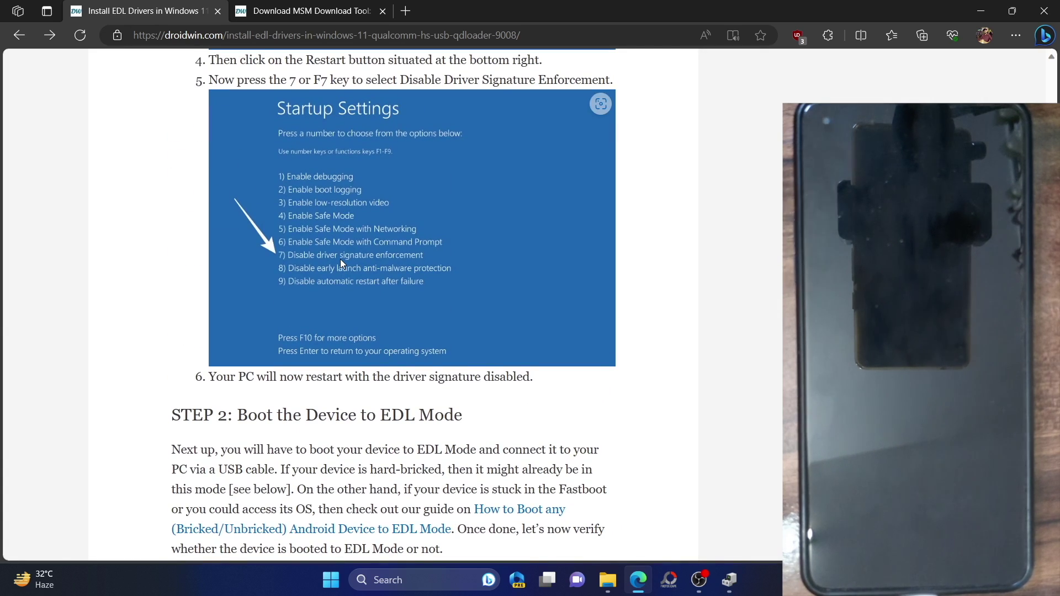
{"action": "scroll", "coordinate": [340, 259], "scroll_direction": "up", "scroll_amount": 6}
{"action": "scroll", "coordinate": [340, 259], "scroll_direction": "up", "scroll_amount": 2}
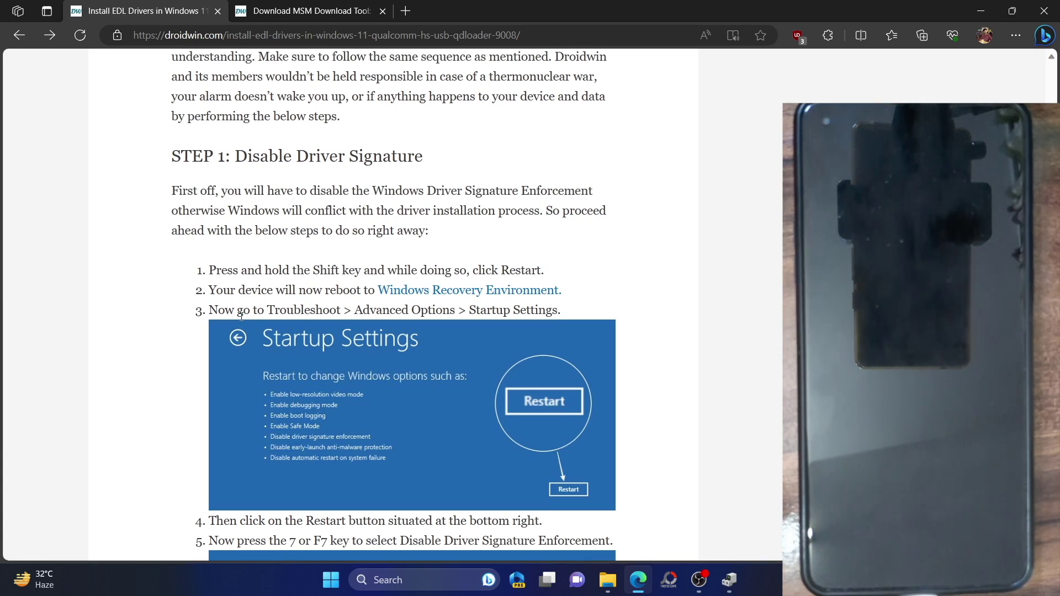
{"action": "scroll", "coordinate": [550, 337], "scroll_direction": "down", "scroll_amount": 2}
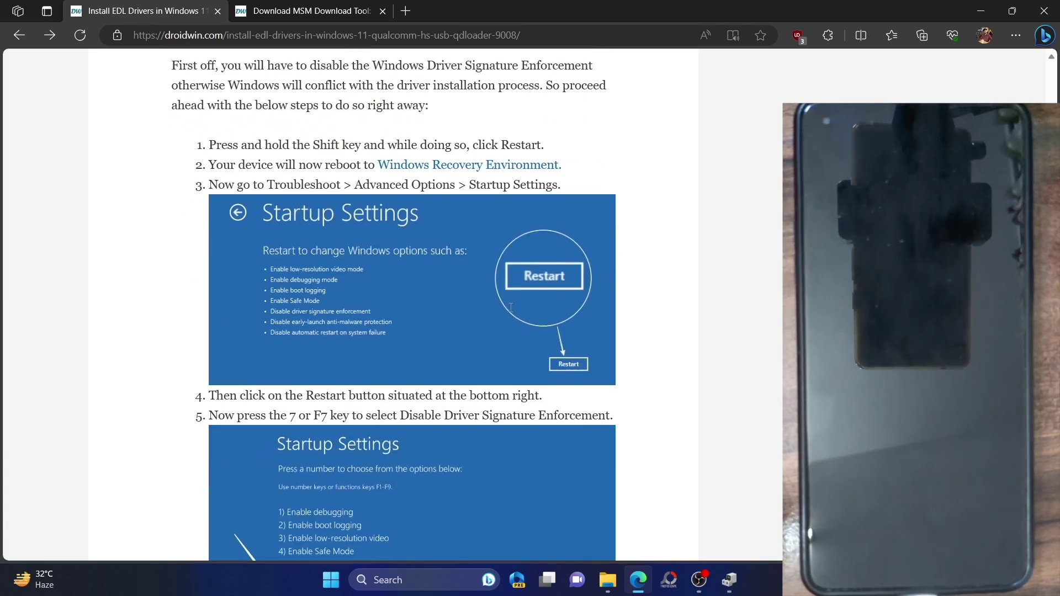
{"action": "scroll", "coordinate": [548, 332], "scroll_direction": "down", "scroll_amount": 3}
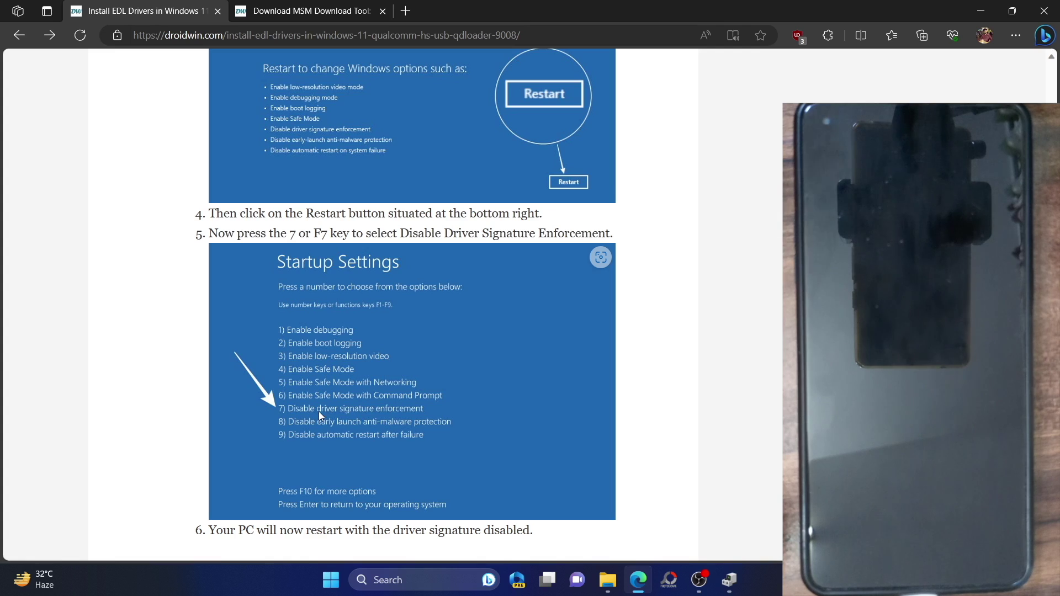
{"action": "scroll", "coordinate": [354, 418], "scroll_direction": "down", "scroll_amount": 2}
{"action": "scroll", "coordinate": [474, 365], "scroll_direction": "down", "scroll_amount": 10}
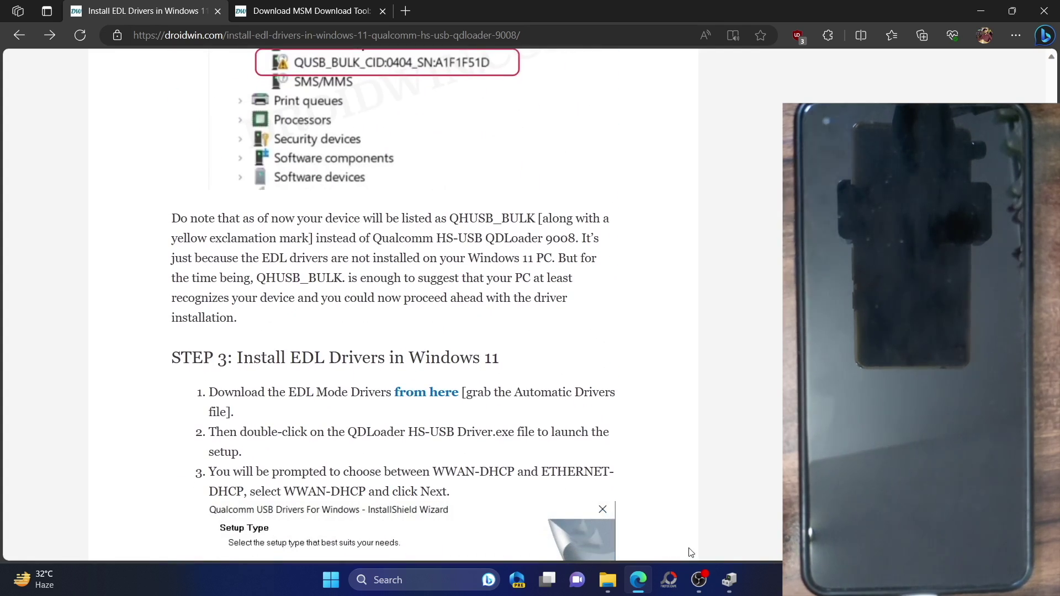
{"action": "left_click", "coordinate": [734, 577]}
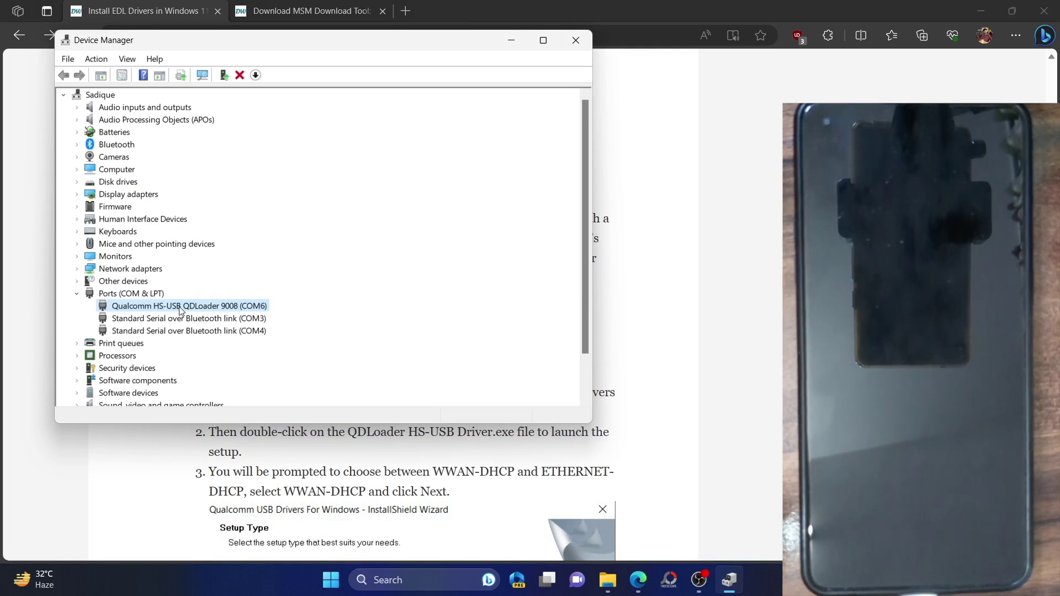
- Bring the droidwin guide forward and scroll to the Boot the Device to EDL Mode heading
{"action": "left_click", "coordinate": [710, 246]}
{"action": "scroll", "coordinate": [697, 250], "scroll_direction": "down", "scroll_amount": 10}
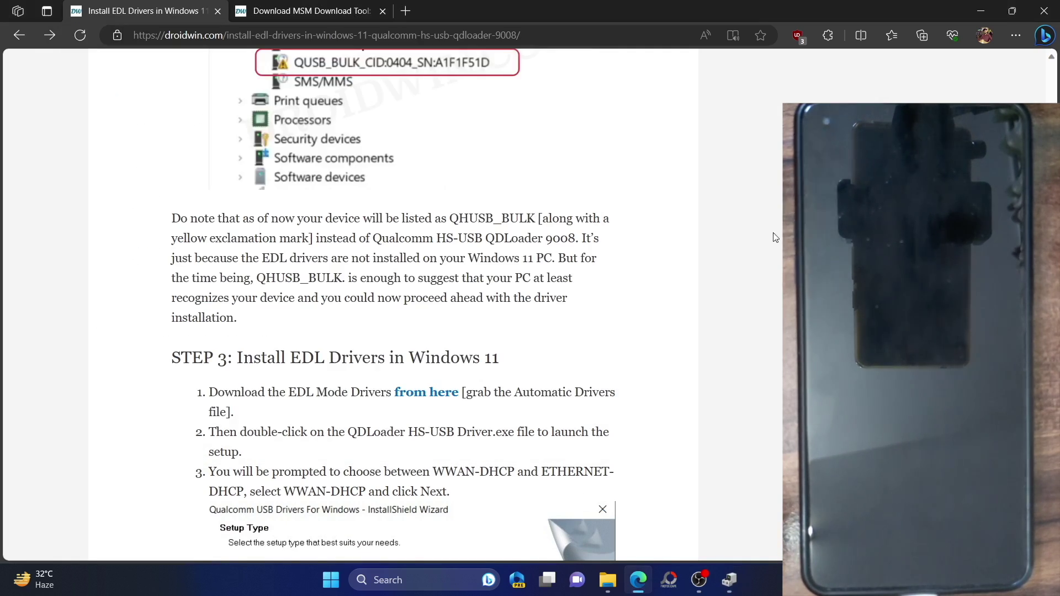
{"action": "scroll", "coordinate": [693, 250], "scroll_direction": "down", "scroll_amount": 20}
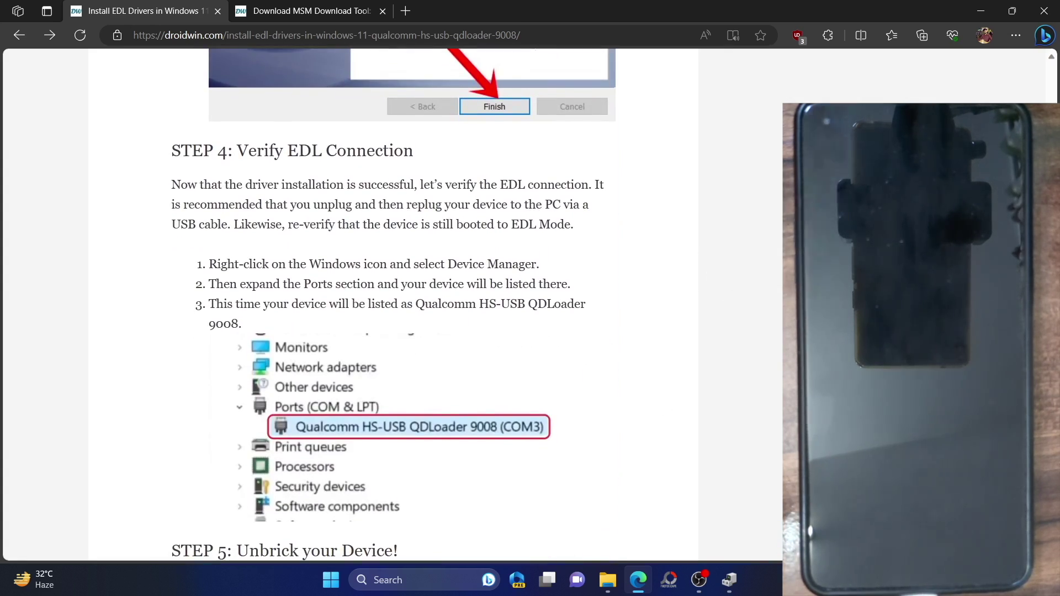
{"action": "scroll", "coordinate": [359, 422], "scroll_direction": "up", "scroll_amount": 15}
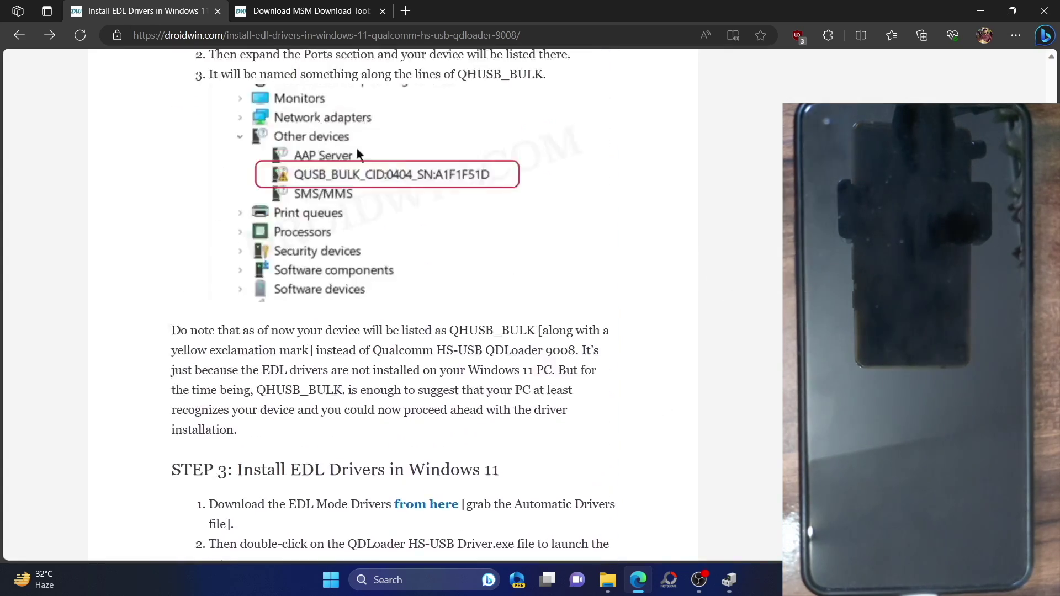
{"action": "scroll", "coordinate": [366, 386], "scroll_direction": "down", "scroll_amount": 1}
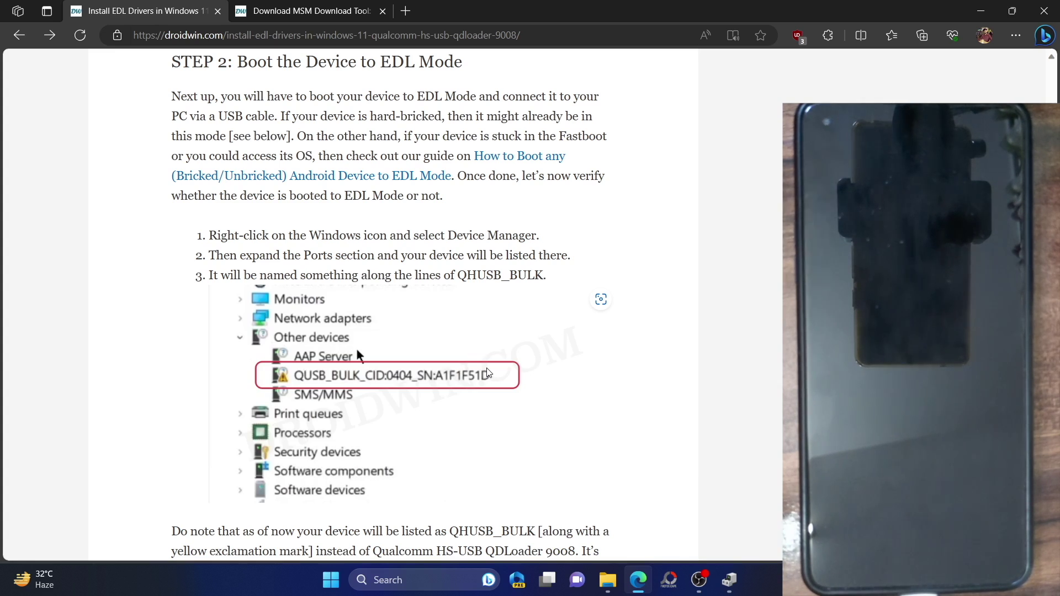
{"action": "scroll", "coordinate": [515, 355], "scroll_direction": "up", "scroll_amount": 10}
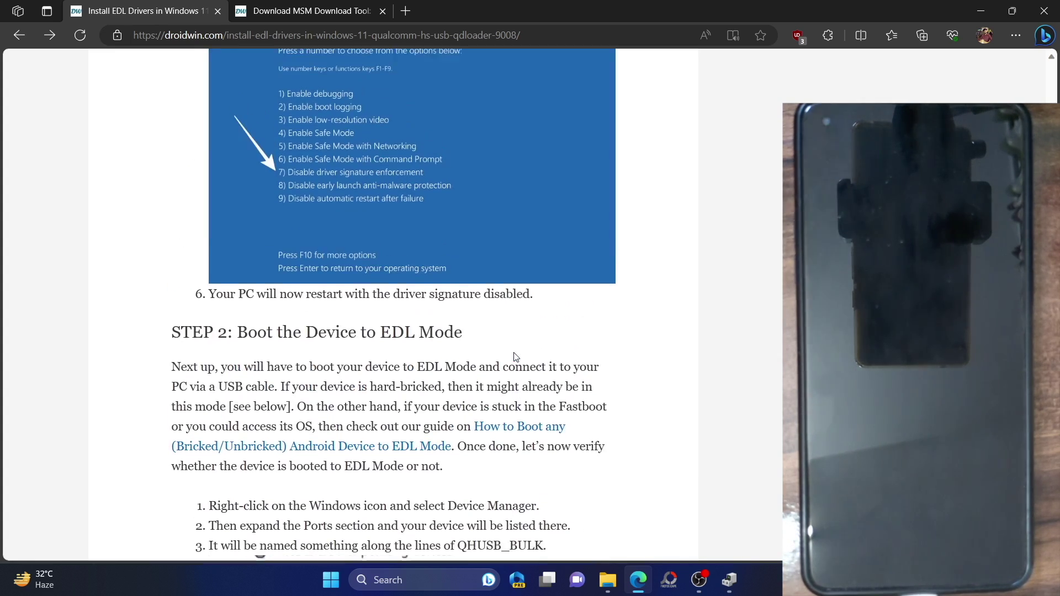
{"action": "scroll", "coordinate": [513, 356], "scroll_direction": "up", "scroll_amount": 4}
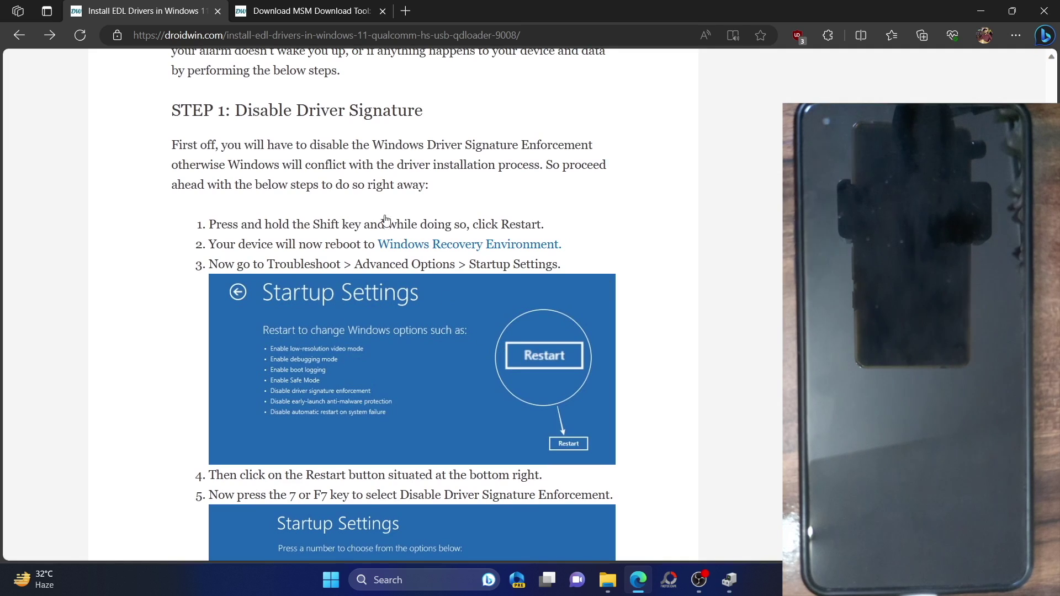
{"action": "left_click_drag", "start_coordinate": [241, 104], "coordinate": [432, 113]}
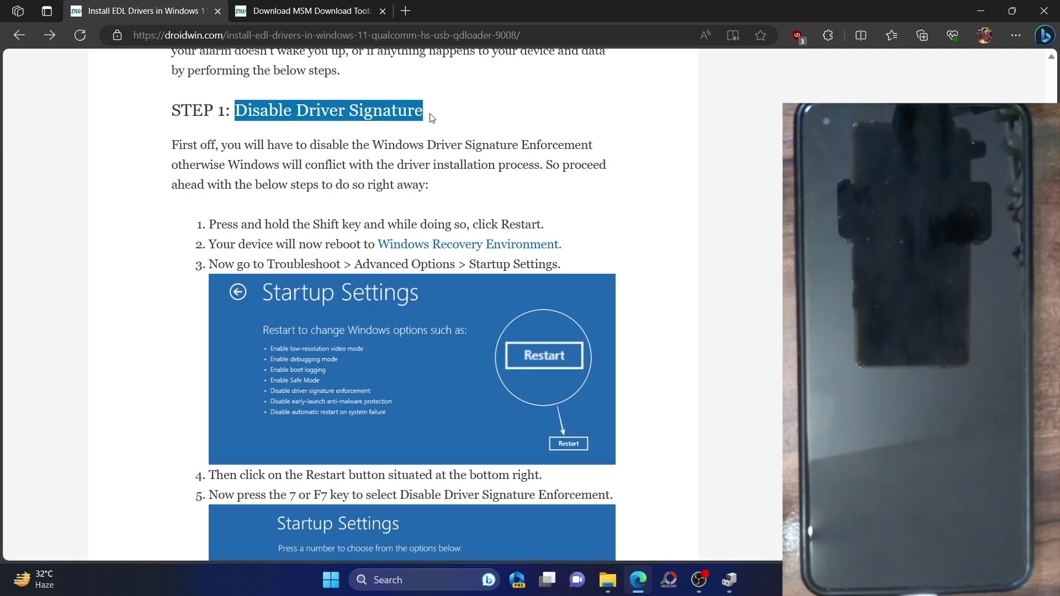
{"action": "scroll", "coordinate": [405, 189], "scroll_direction": "down", "scroll_amount": 4}
{"action": "scroll", "coordinate": [405, 189], "scroll_direction": "down", "scroll_amount": 14}
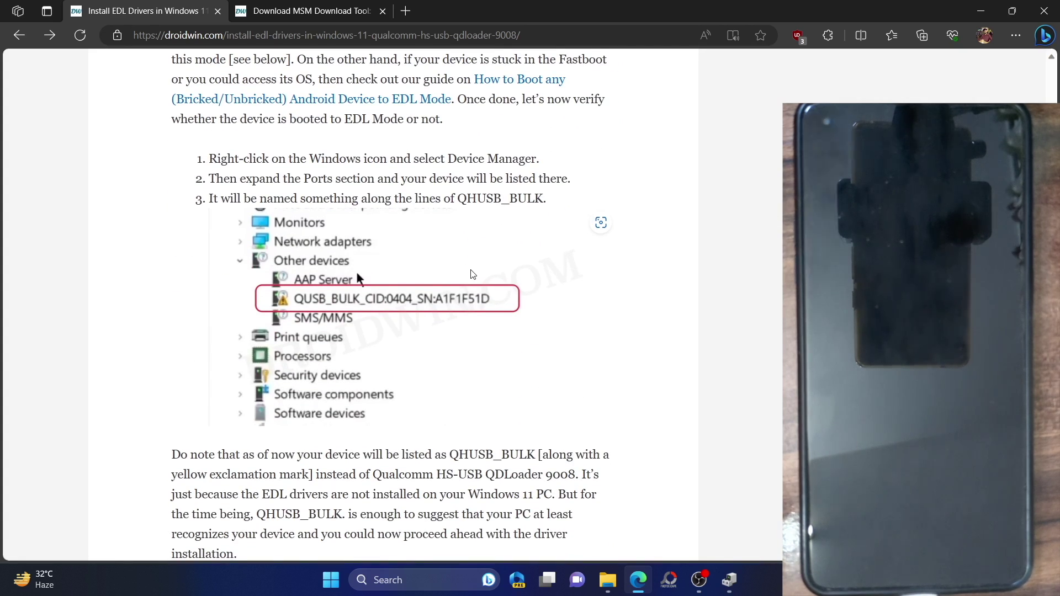
{"action": "scroll", "coordinate": [473, 275], "scroll_direction": "up", "scroll_amount": 3}
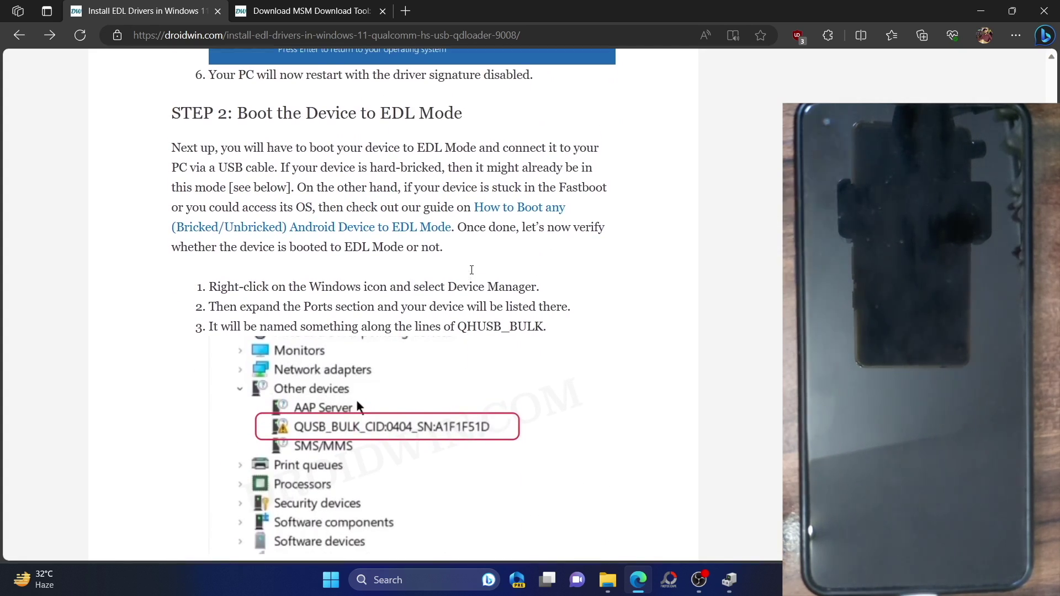
{"action": "left_click_drag", "start_coordinate": [241, 114], "coordinate": [507, 126]}
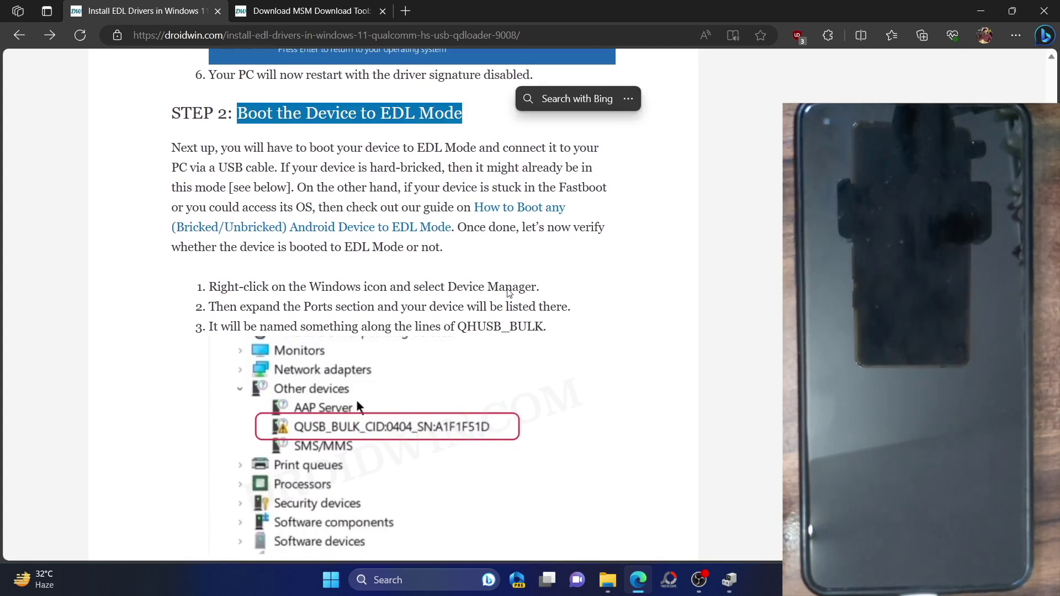
{"action": "left_click", "coordinate": [506, 307]}
- Open Step 3's 'from here' driver link in a new tab
{"action": "left_click_drag", "start_coordinate": [470, 202], "coordinate": [463, 227]}
{"action": "scroll", "coordinate": [464, 227], "scroll_direction": "down", "scroll_amount": 8}
{"action": "scroll", "coordinate": [467, 230], "scroll_direction": "down", "scroll_amount": 2}
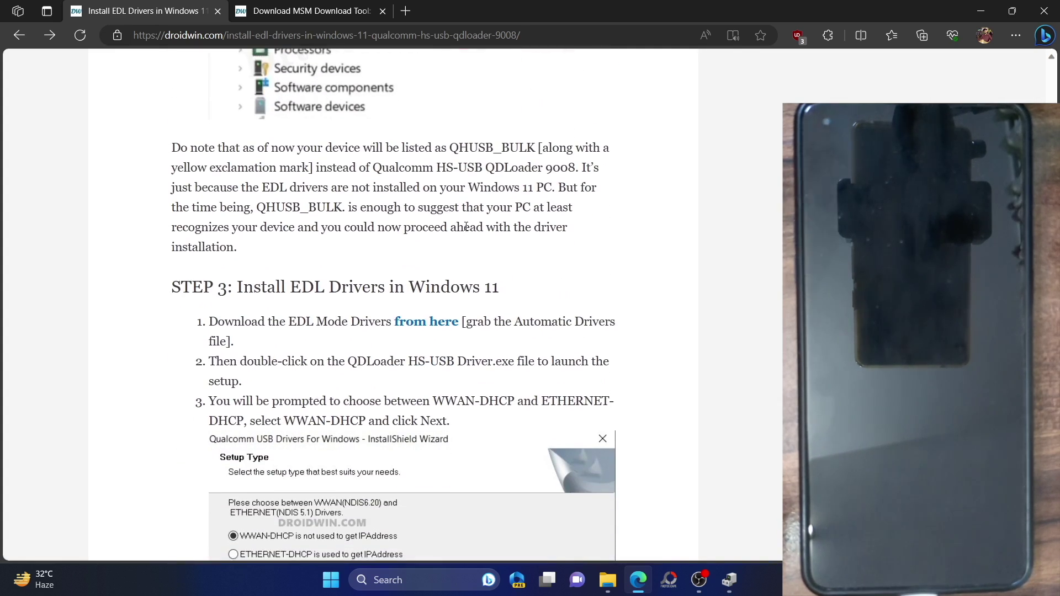
{"action": "right_click", "coordinate": [432, 319]}
{"action": "left_click", "coordinate": [458, 330]}
- Download Qualcomm_Drivers.zip from AndroidFileHost's primary mirror and show it in its folder
{"action": "left_click", "coordinate": [455, 8]}
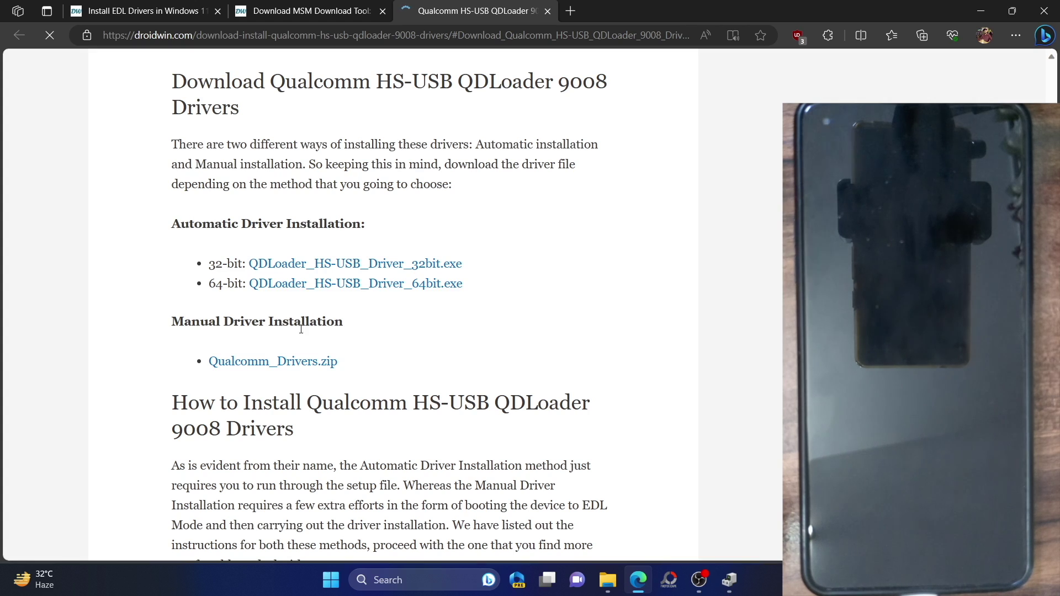
{"action": "left_click", "coordinate": [297, 366]}
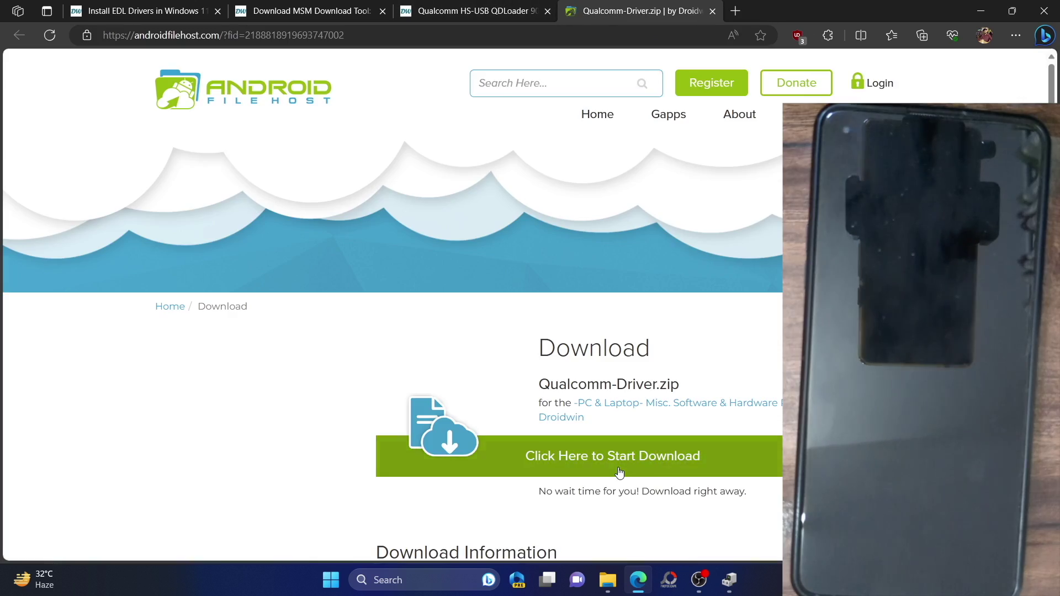
{"action": "left_click", "coordinate": [598, 465]}
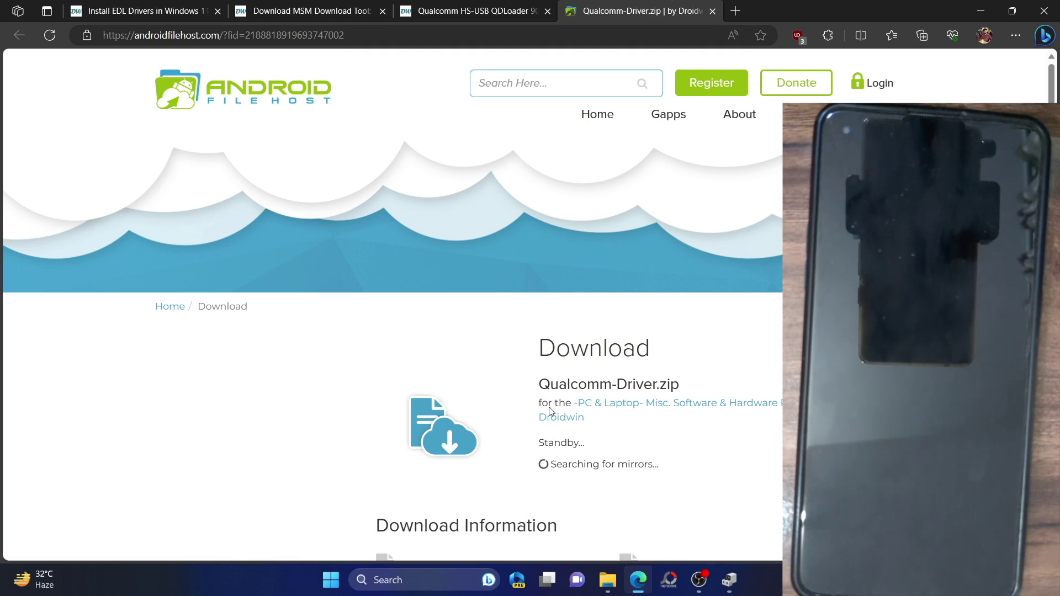
{"action": "scroll", "coordinate": [555, 300], "scroll_direction": "down", "scroll_amount": 2}
{"action": "scroll", "coordinate": [627, 283], "scroll_direction": "down", "scroll_amount": 2}
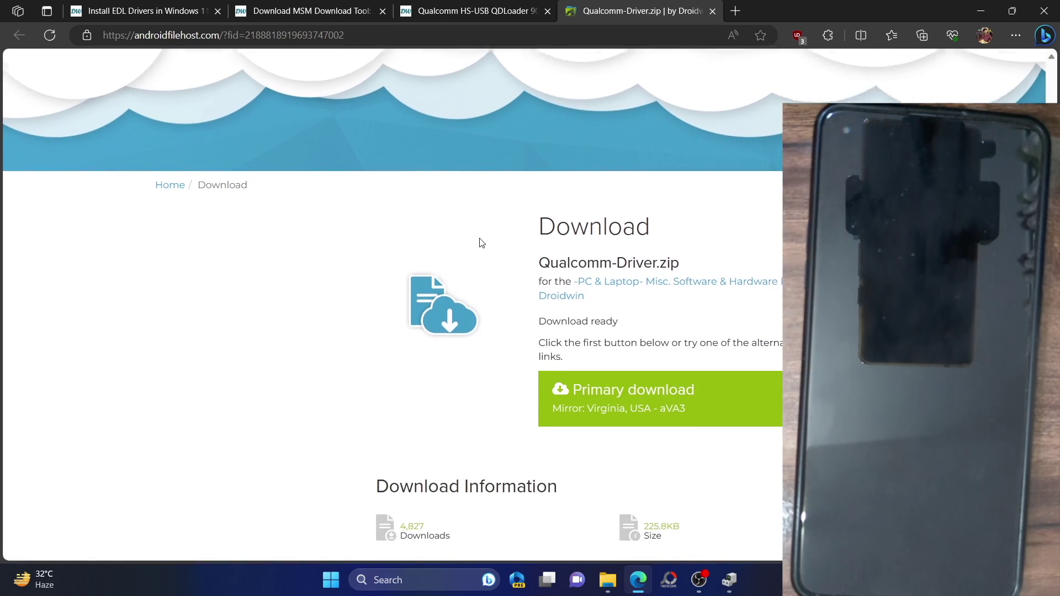
{"action": "left_click", "coordinate": [609, 341]}
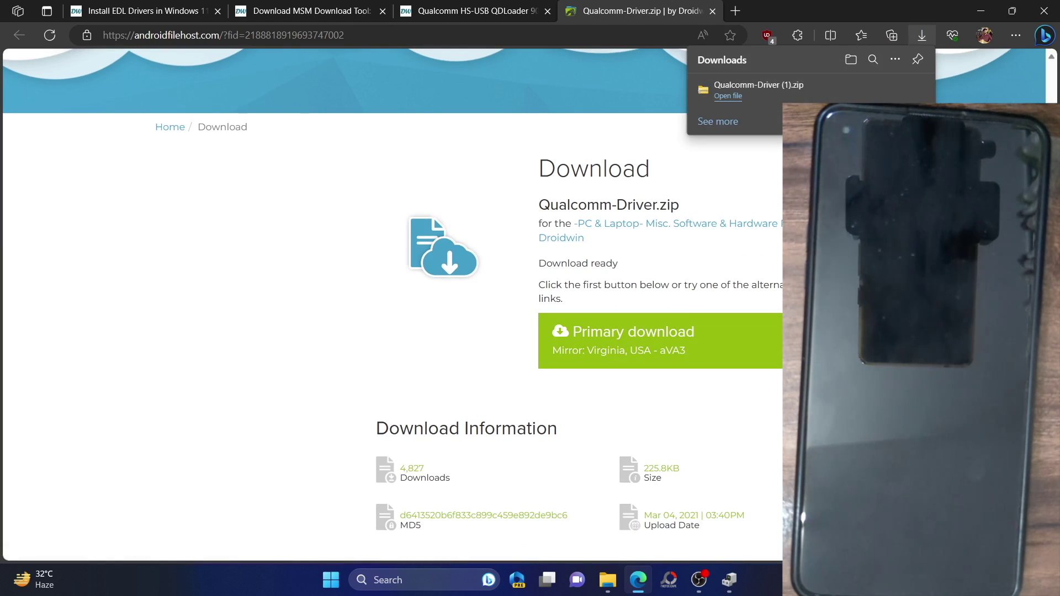
{"action": "left_click", "coordinate": [875, 92]}
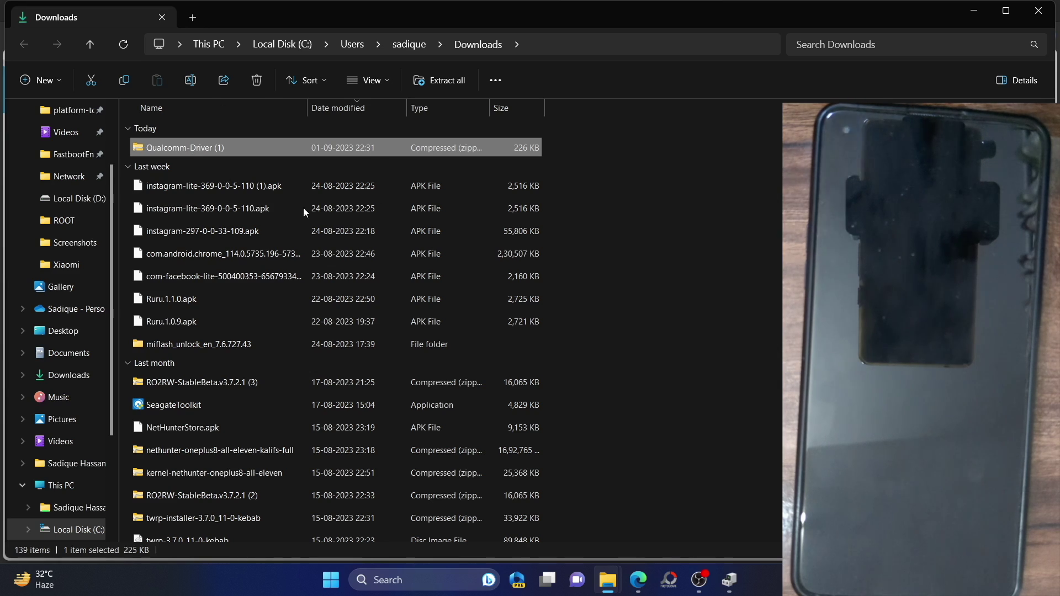
- Extract all of Qualcomm-Driver (1).zip into the suggested folder
{"action": "right_click", "coordinate": [192, 154]}
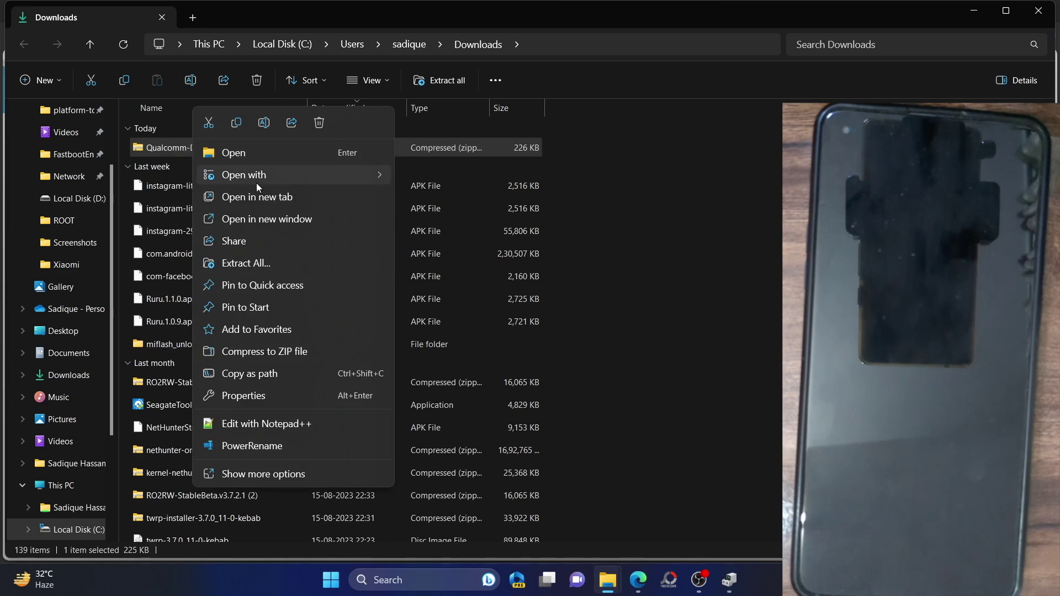
{"action": "left_click", "coordinate": [263, 258]}
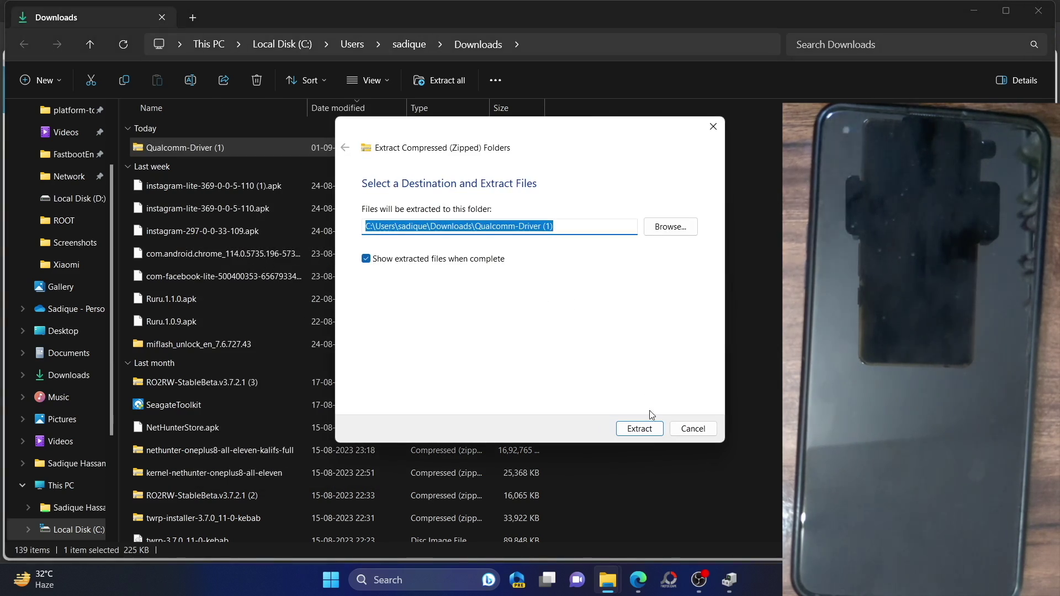
{"action": "left_click", "coordinate": [640, 429]}
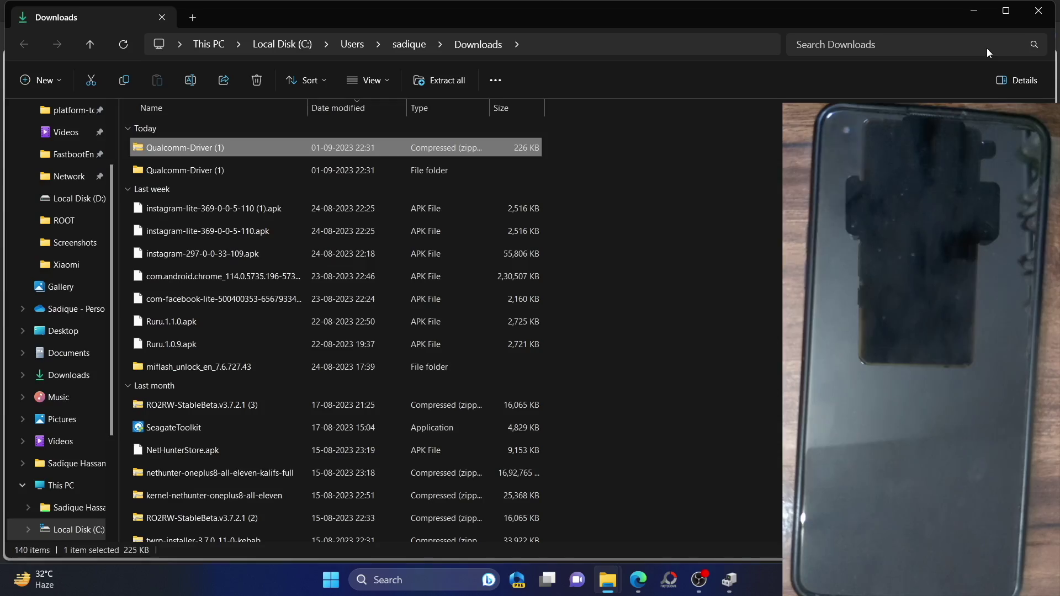
- Open the extracted Qualcomm-Driver (1) > Qualcomm-Driver > qcser > x64 folder
{"action": "double_click", "coordinate": [231, 165]}
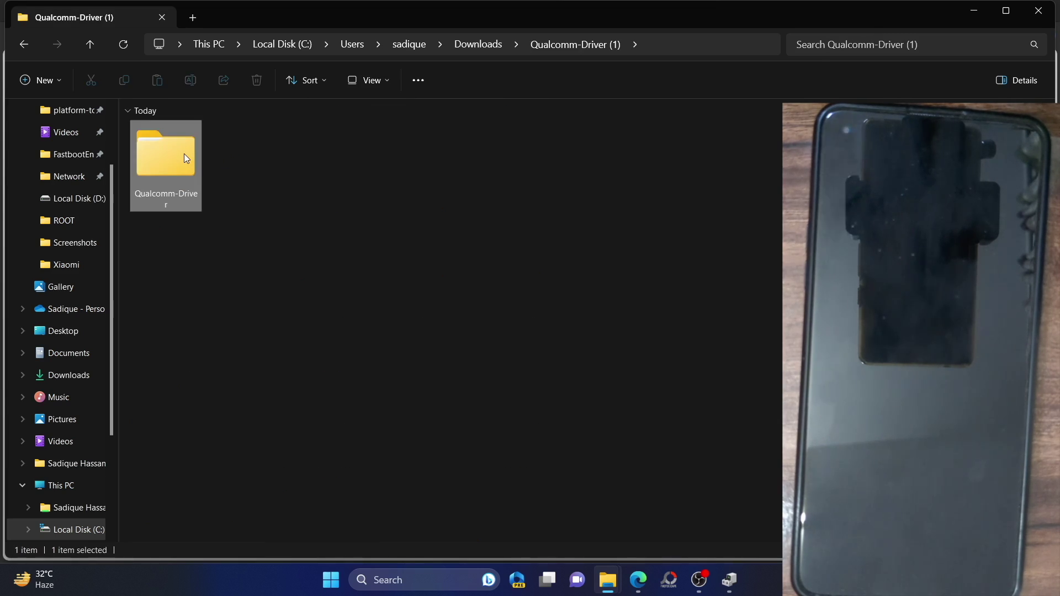
{"action": "double_click", "coordinate": [184, 155]}
{"action": "left_click", "coordinate": [185, 153]}
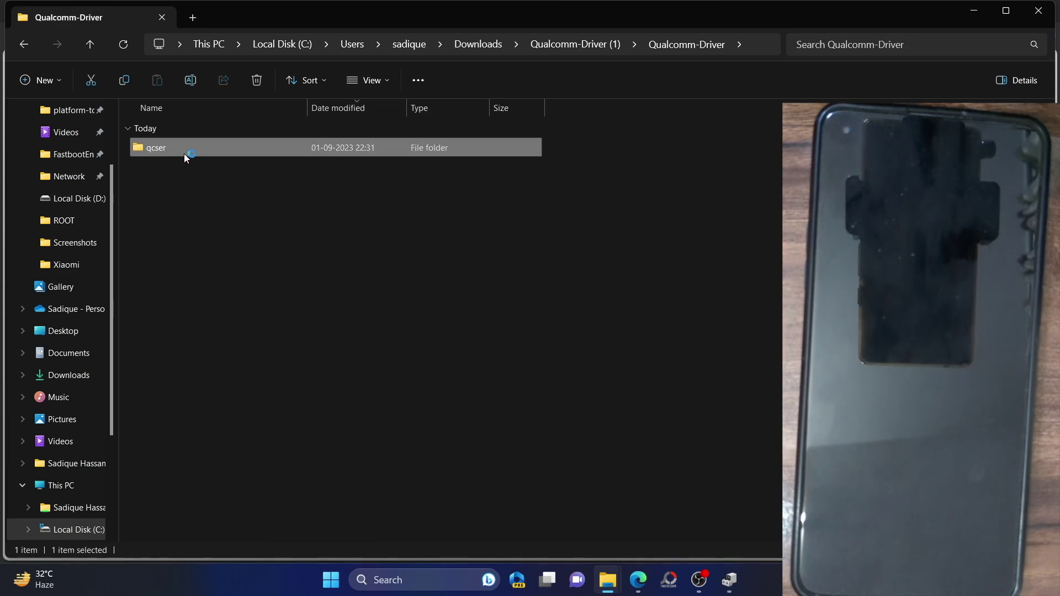
{"action": "double_click", "coordinate": [184, 153]}
{"action": "double_click", "coordinate": [168, 174]}
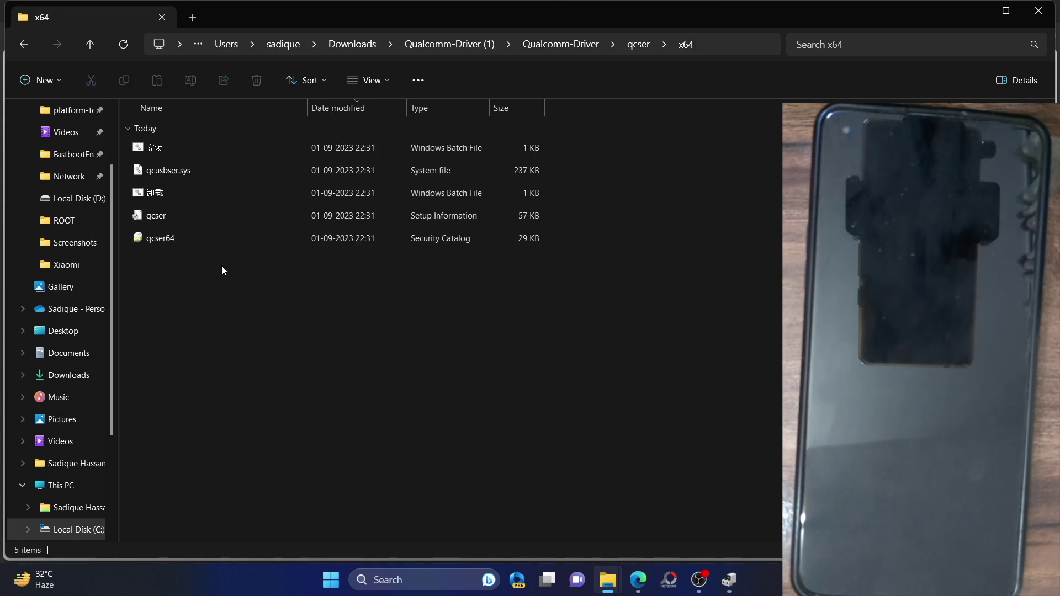
{"action": "left_click", "coordinate": [194, 238]}
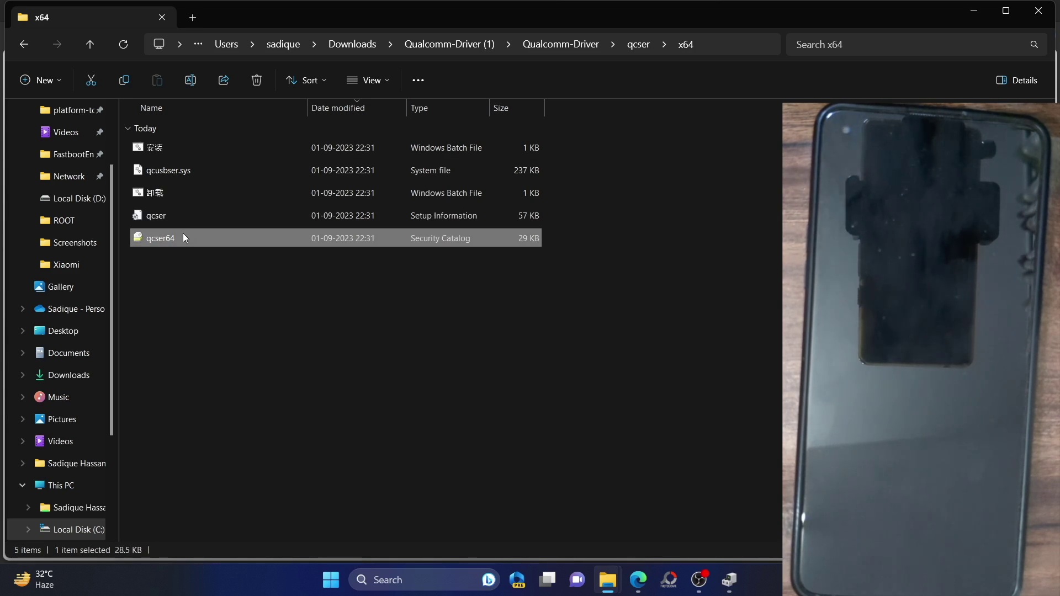
{"action": "left_click", "coordinate": [180, 336]}
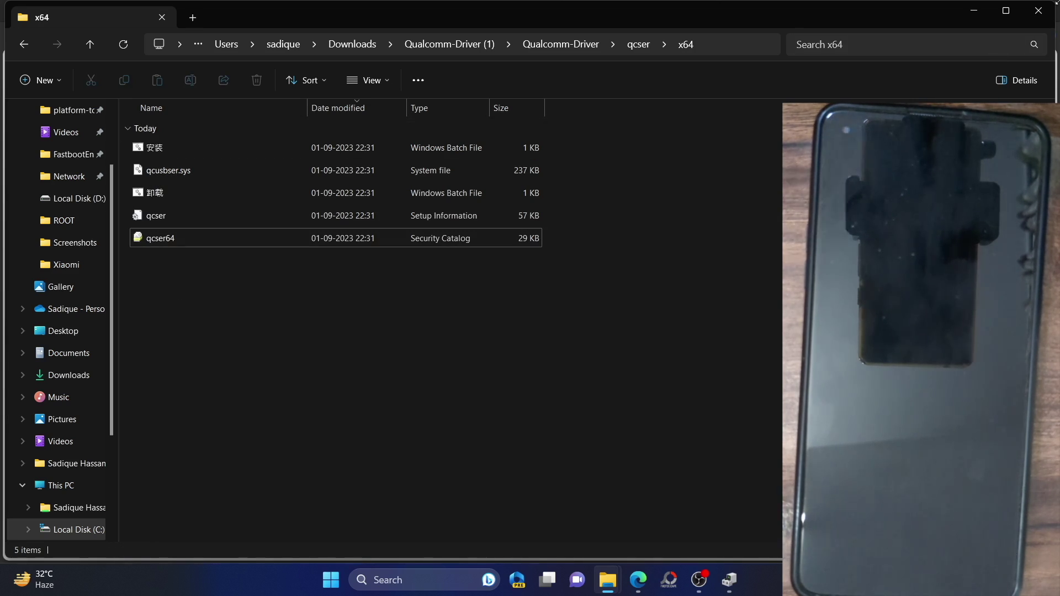
- Close File Explorer, look over the browser tabs, and bring Device Manager forward
{"action": "left_click", "coordinate": [1042, 11]}
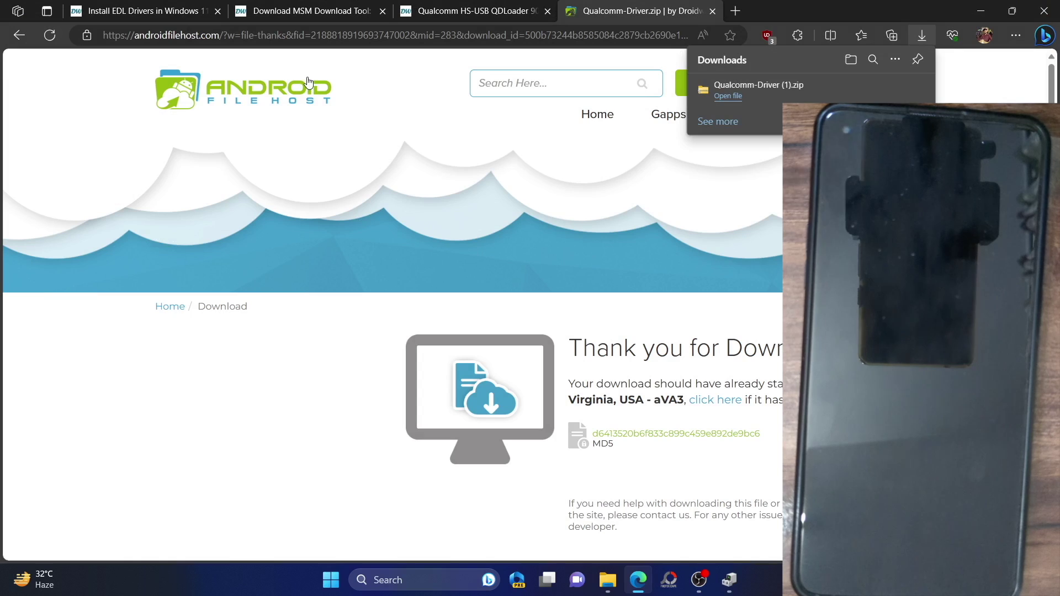
{"action": "left_click", "coordinate": [304, 15]}
{"action": "left_click", "coordinate": [480, 14]}
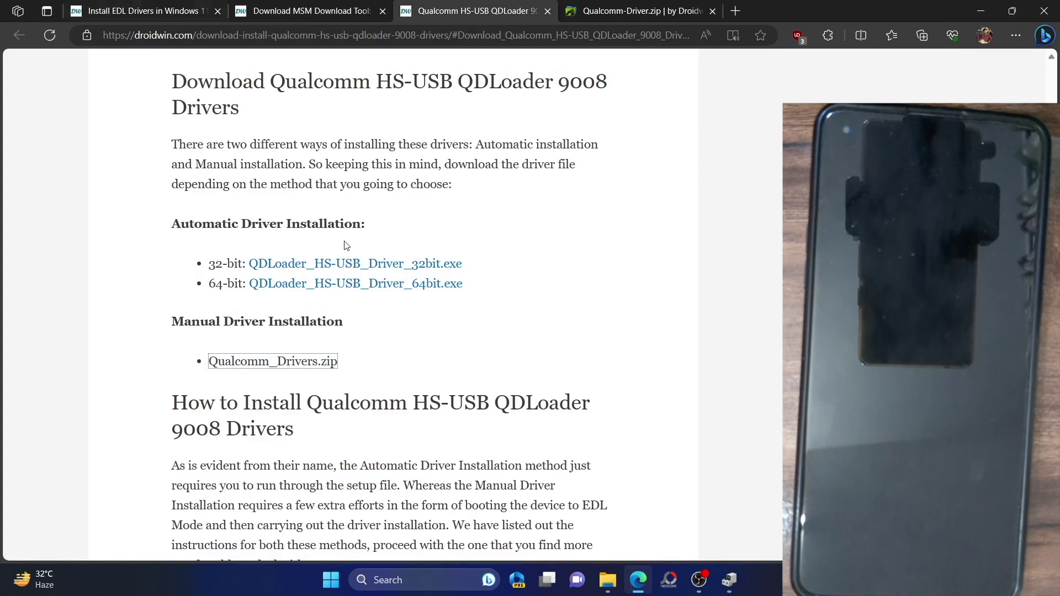
{"action": "left_click", "coordinate": [125, 8]}
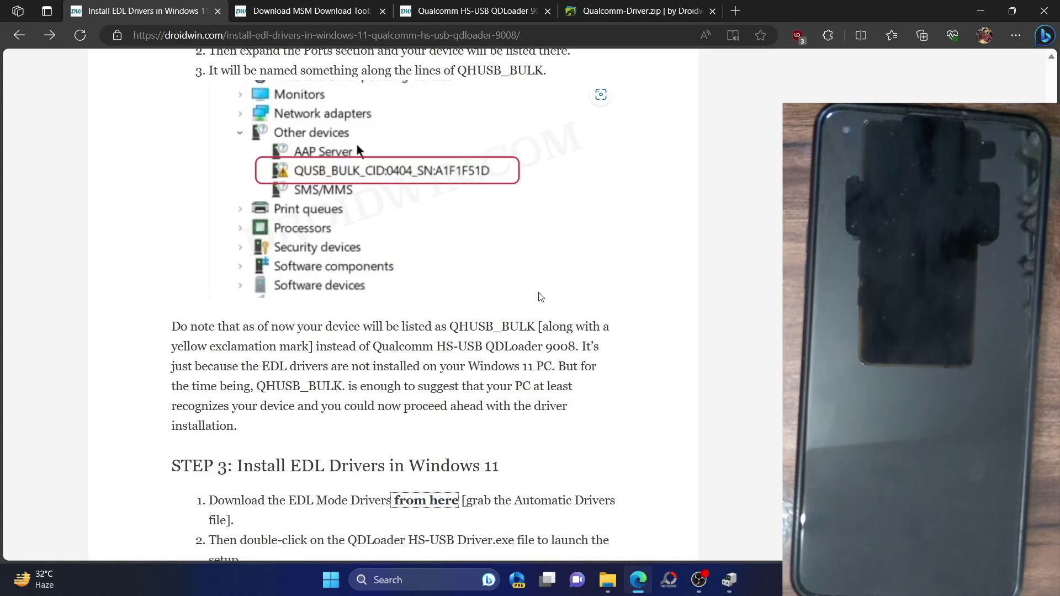
{"action": "left_click", "coordinate": [726, 585]}
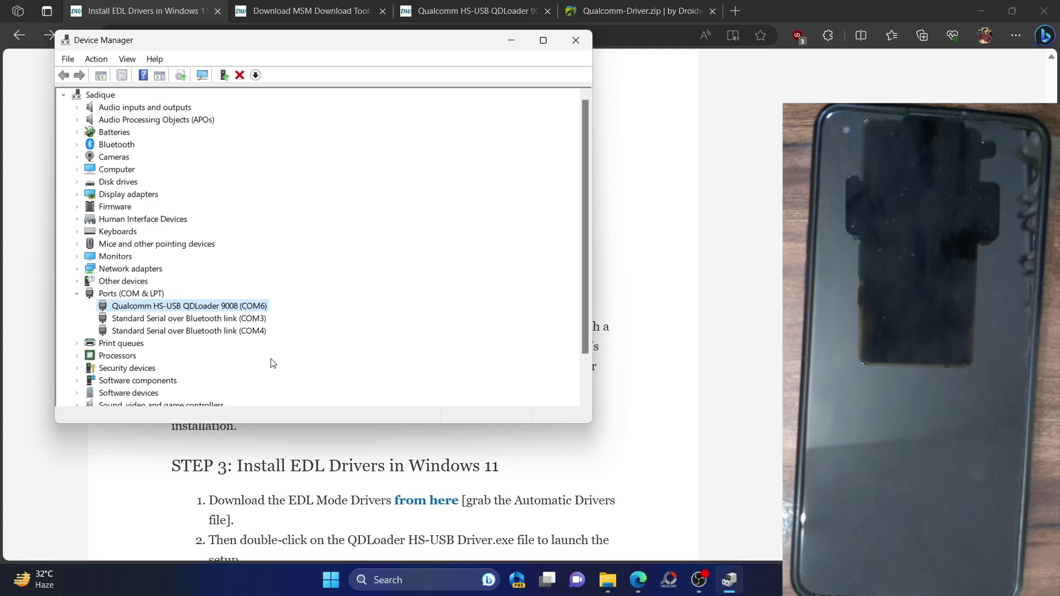
- Check the Qualcomm HS-USB QDLoader 9008 (COM6) properties, then start Update driver on it
{"action": "right_click", "coordinate": [255, 307]}
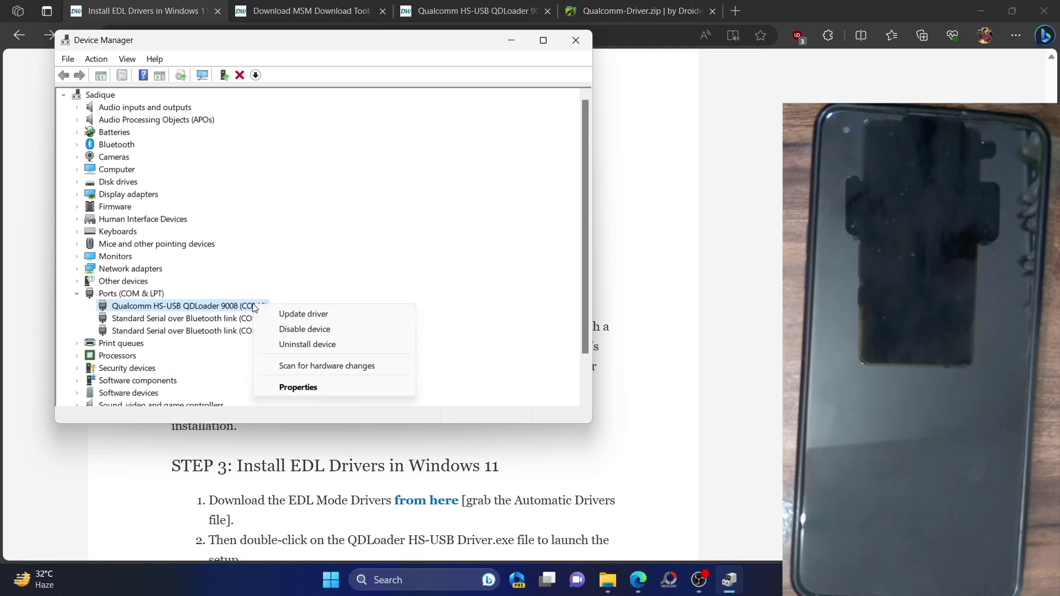
{"action": "left_click", "coordinate": [287, 384]}
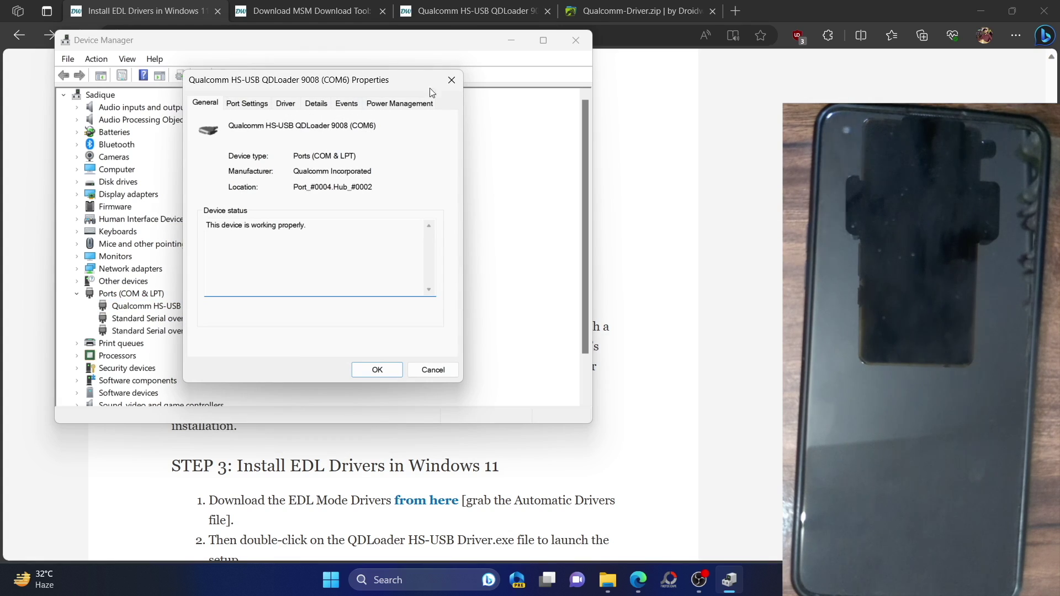
{"action": "left_click", "coordinate": [452, 80]}
{"action": "right_click", "coordinate": [221, 312]}
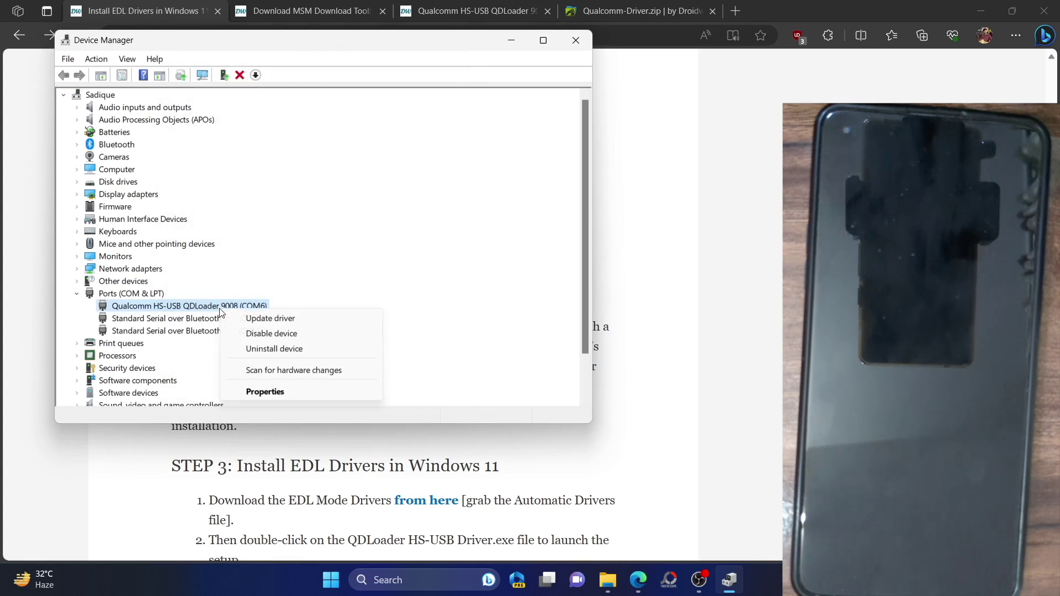
{"action": "left_click", "coordinate": [243, 318]}
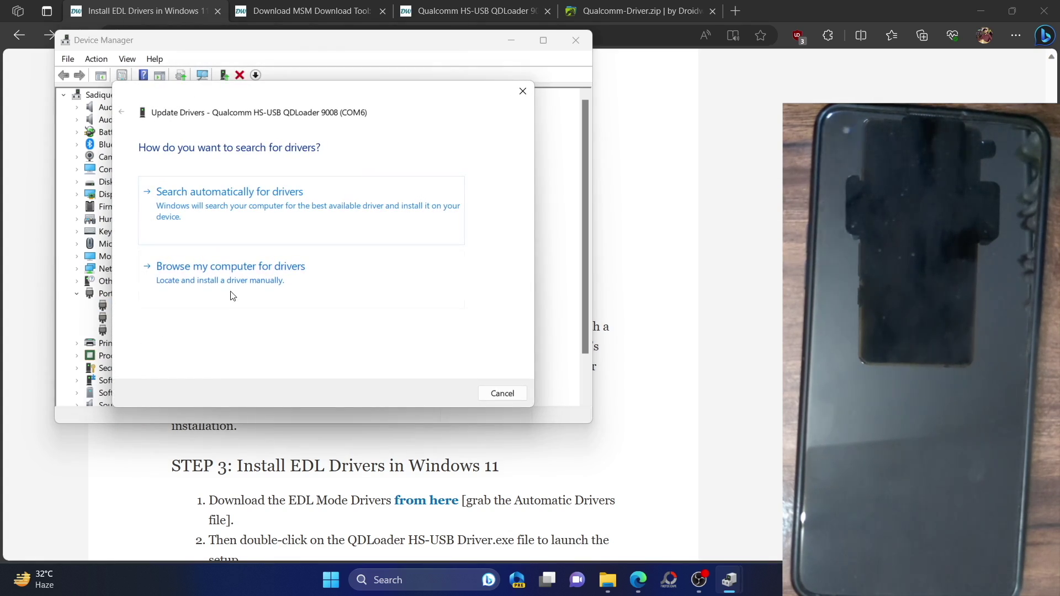
- Choose Browse my computer, Let me pick, then Have Disk and Browse
{"action": "left_click", "coordinate": [229, 285]}
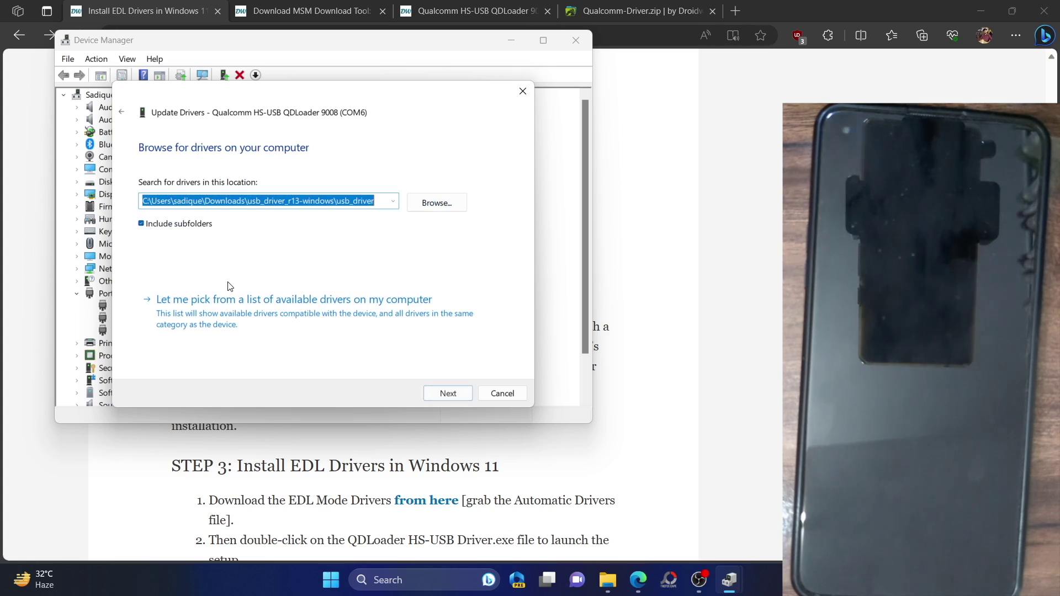
{"action": "left_click", "coordinate": [230, 311]}
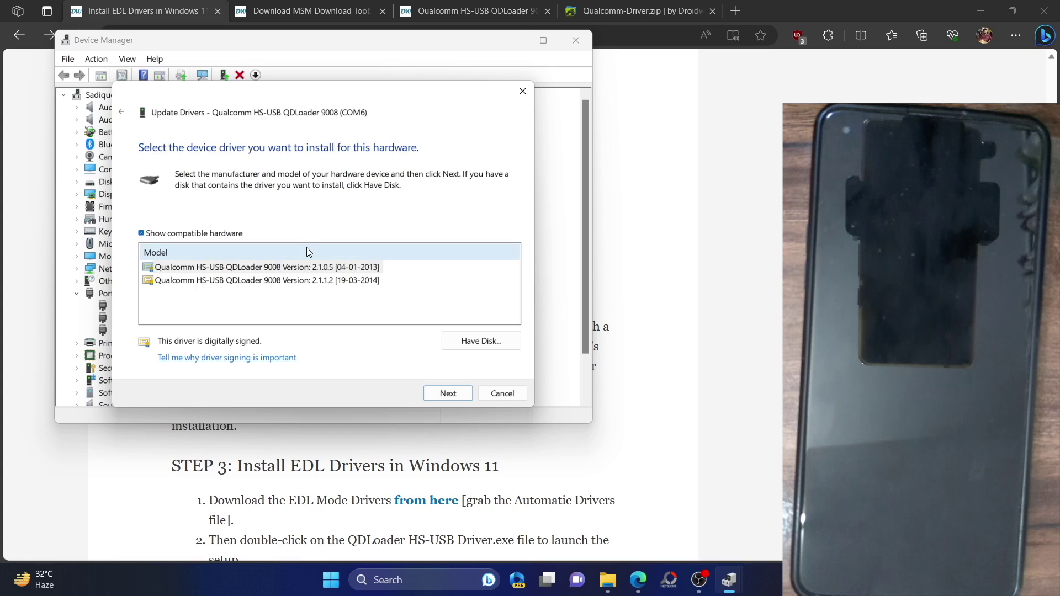
{"action": "left_click", "coordinate": [481, 341]}
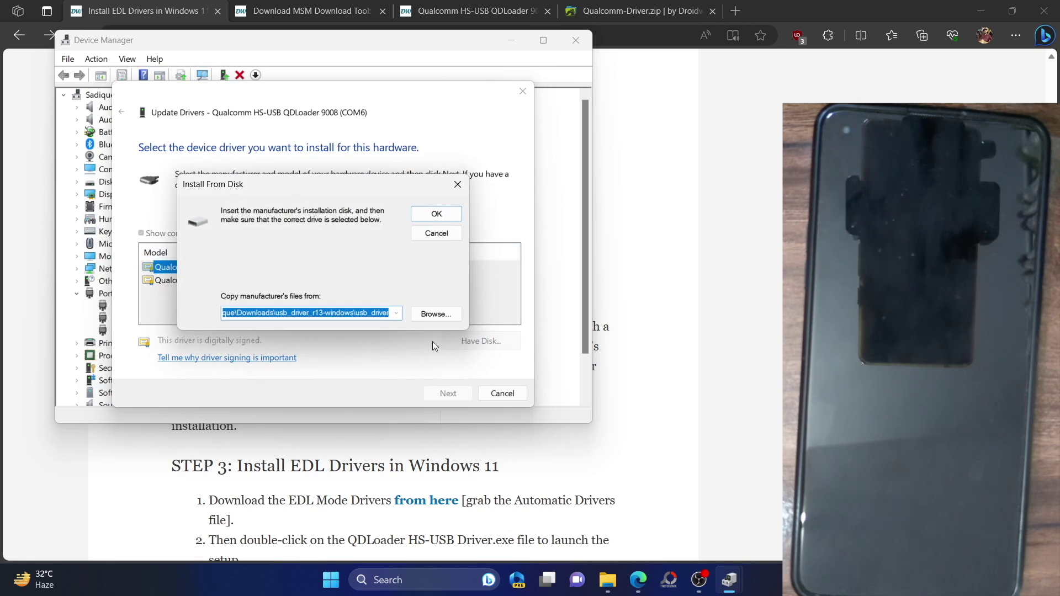
{"action": "left_click", "coordinate": [435, 314]}
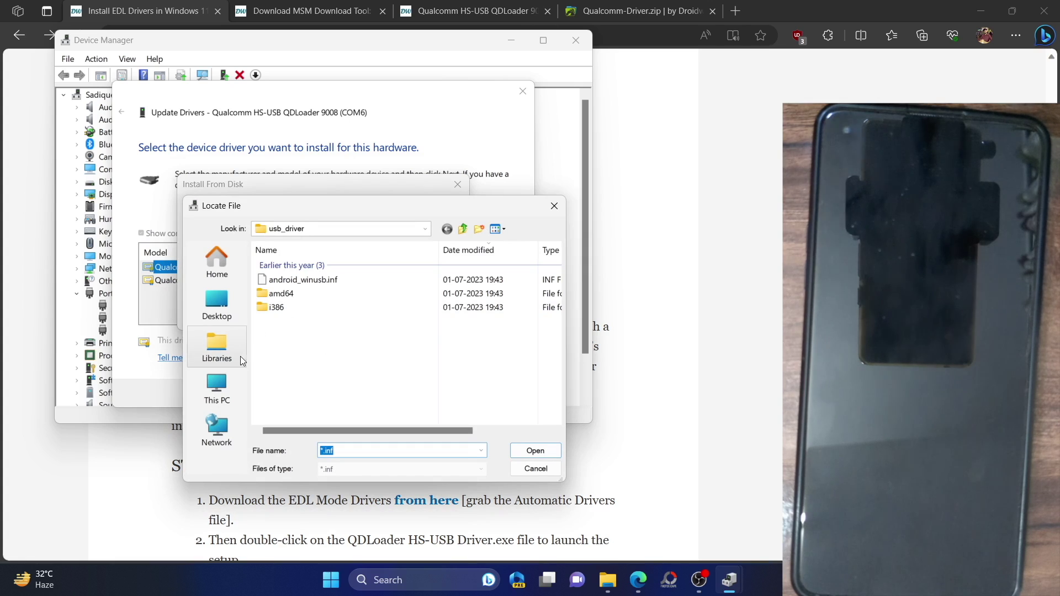
- Navigate to Downloads\Qualcomm-Driver (1)\Qualcomm-Driver and select the qcser folder
{"action": "left_click", "coordinate": [217, 389]}
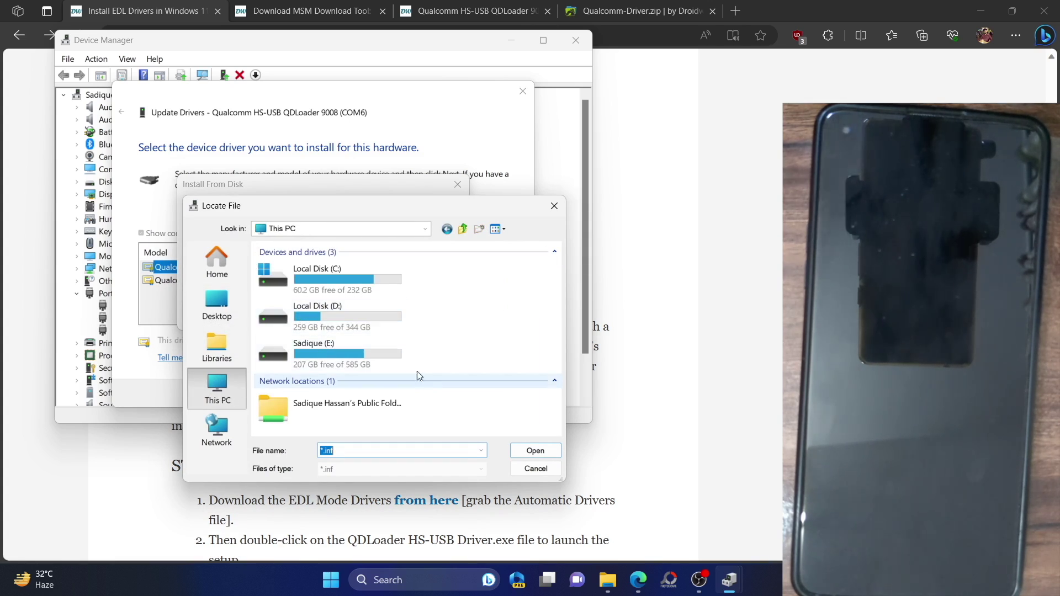
{"action": "left_click", "coordinate": [218, 310]}
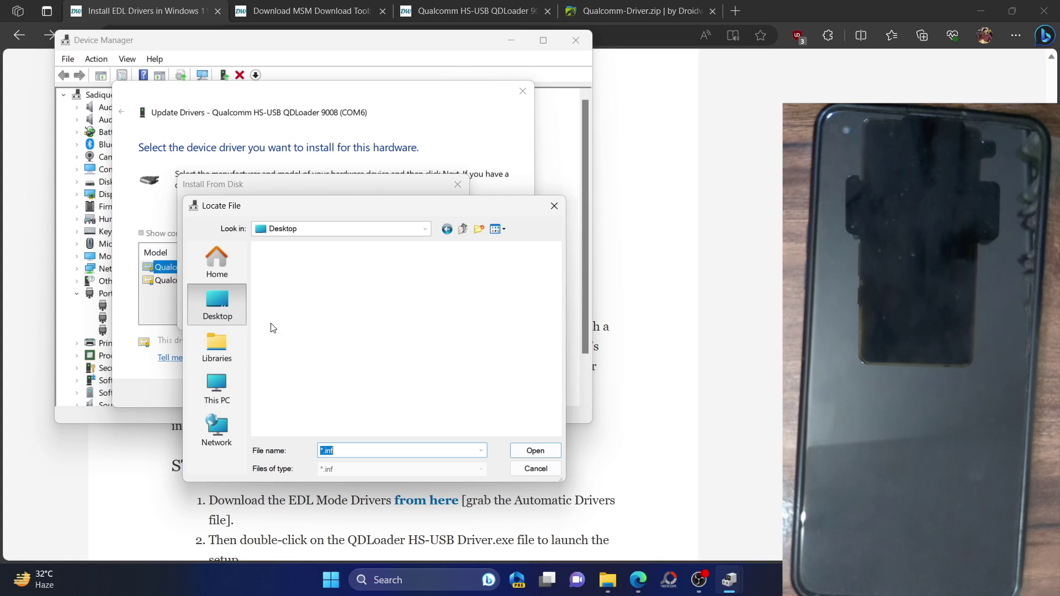
{"action": "scroll", "coordinate": [313, 327], "scroll_direction": "up", "scroll_amount": 5}
{"action": "scroll", "coordinate": [310, 323], "scroll_direction": "down", "scroll_amount": 2}
{"action": "double_click", "coordinate": [305, 352]}
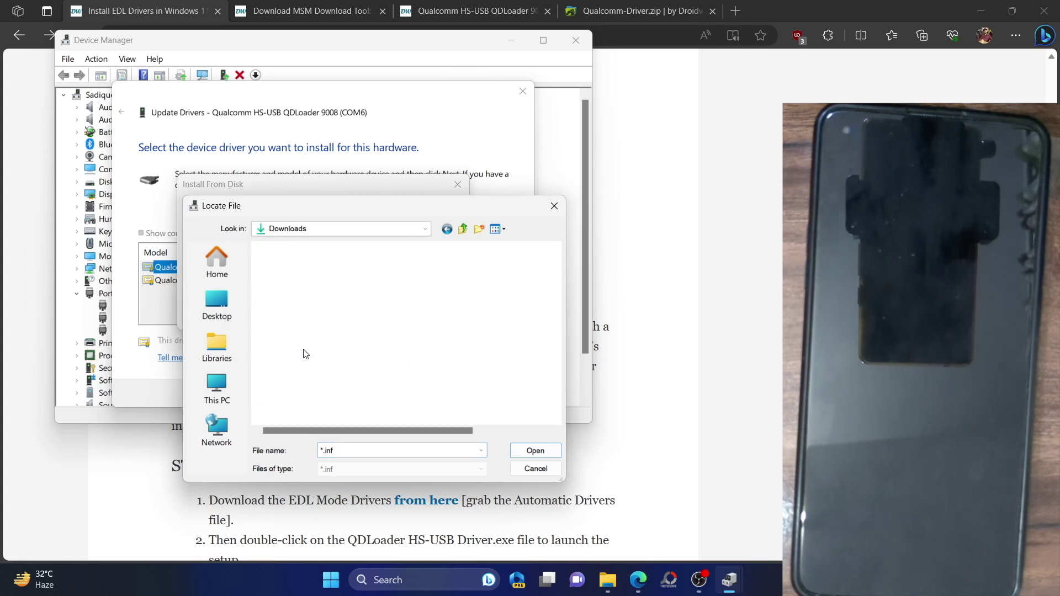
{"action": "double_click", "coordinate": [337, 279]}
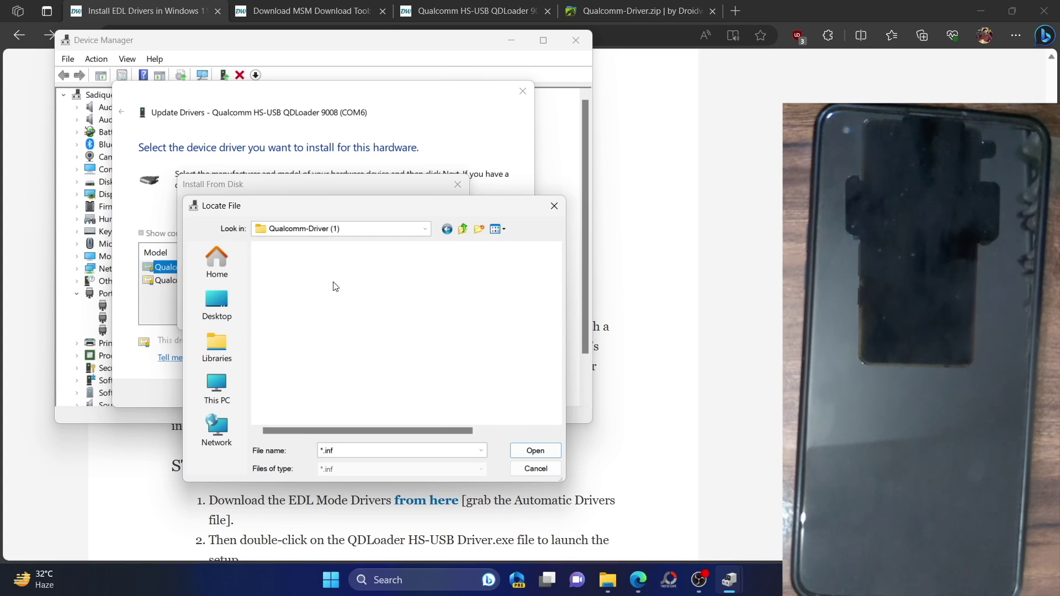
{"action": "double_click", "coordinate": [312, 281]}
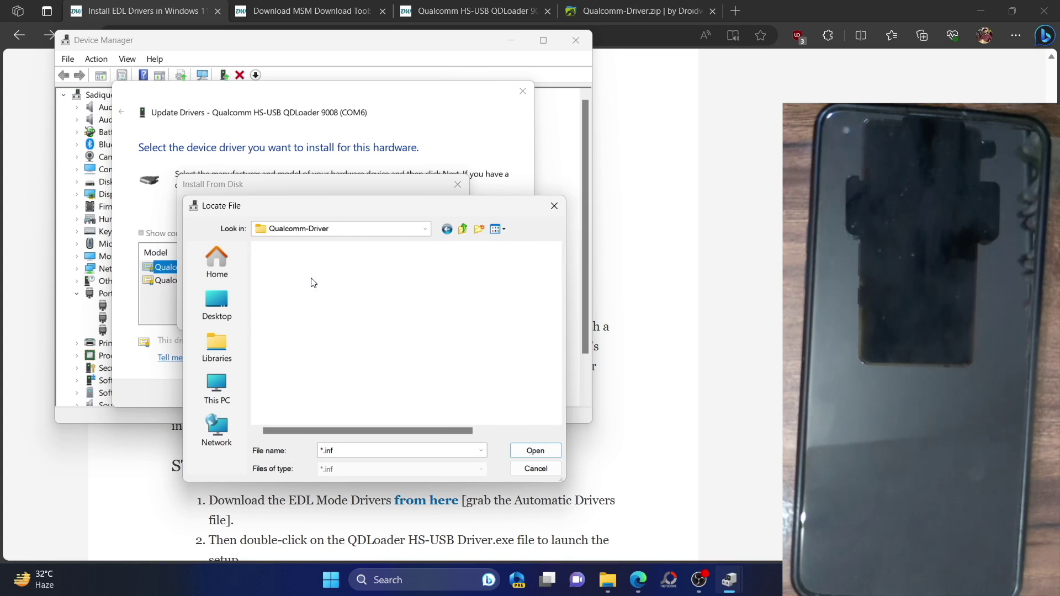
{"action": "left_click", "coordinate": [309, 280]}
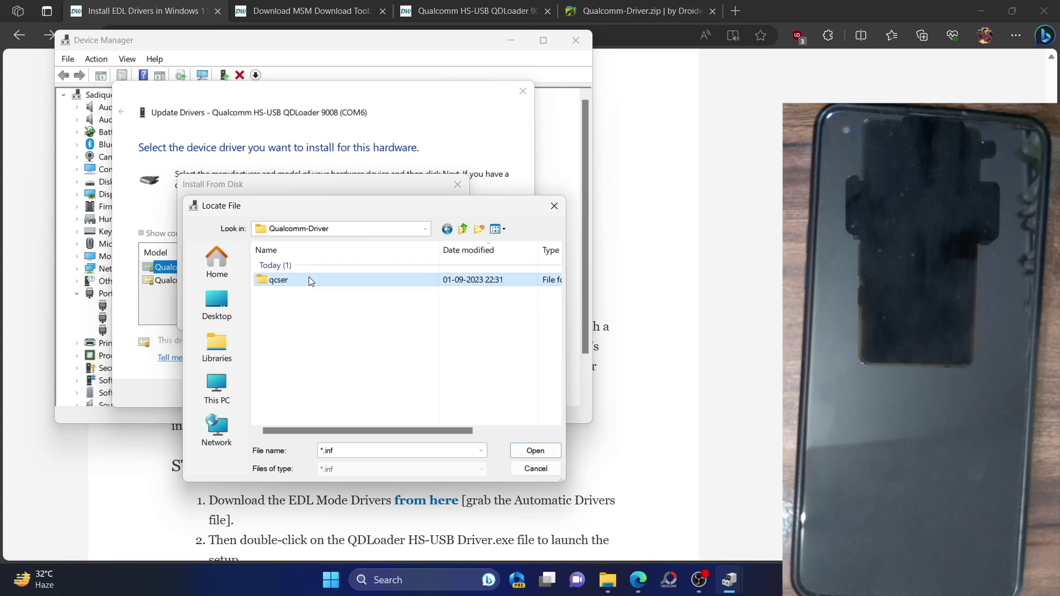
- Cancel the file browser, the Install From Disk prompt, and the update wizard
{"action": "left_click", "coordinate": [542, 471]}
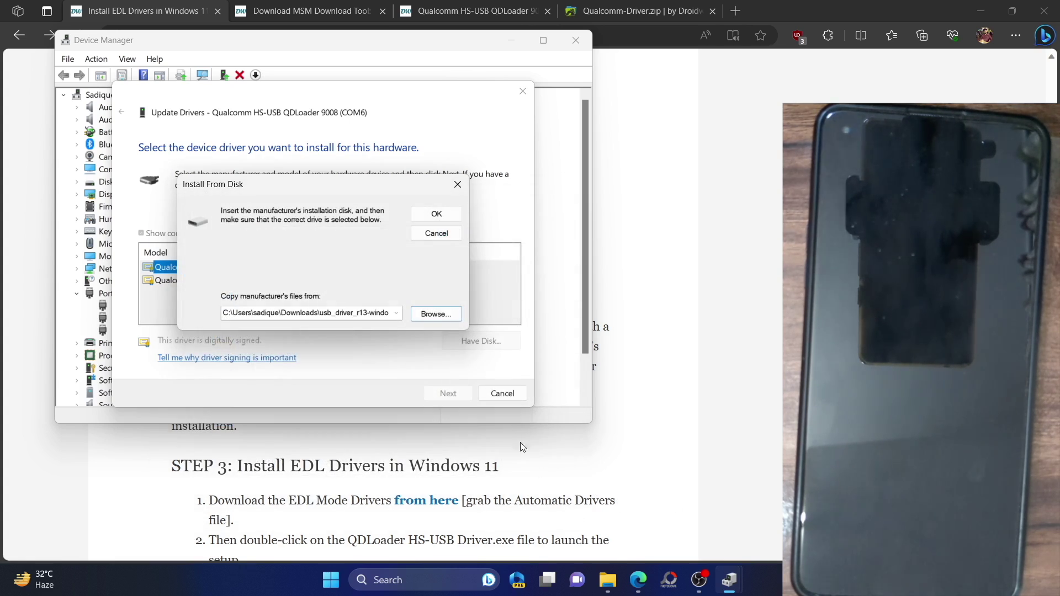
{"action": "left_click", "coordinate": [458, 183]}
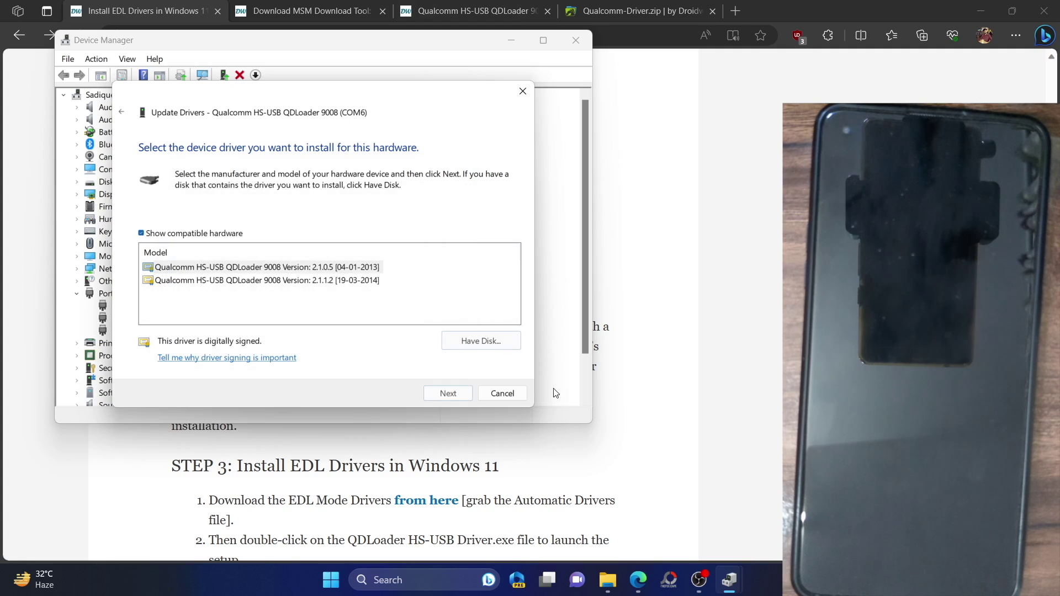
{"action": "left_click", "coordinate": [502, 392]}
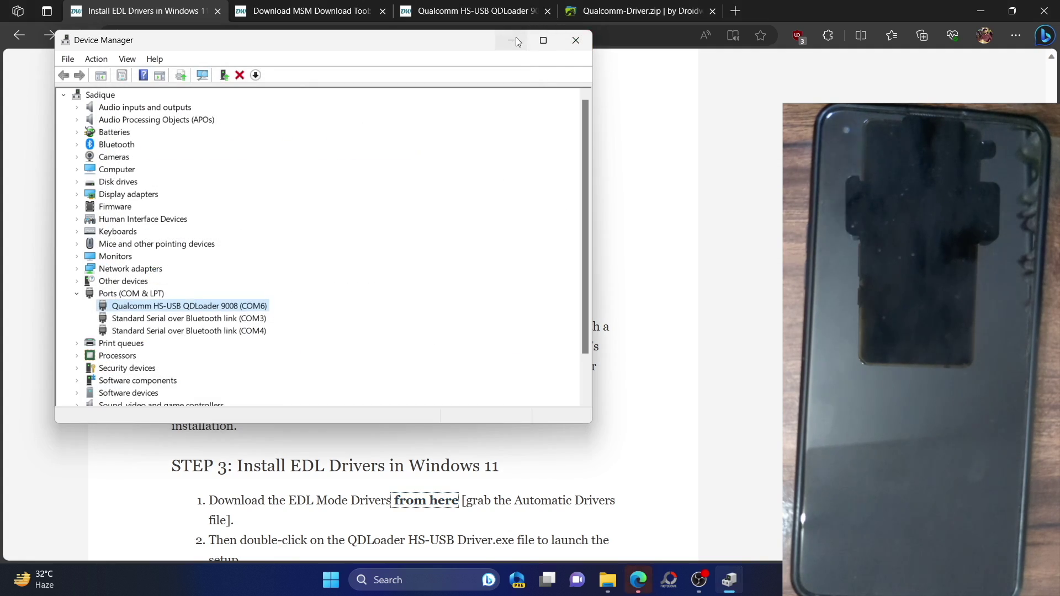
- Minimize Device Manager, recheck the COM6 port, and minimize it again
{"action": "left_click", "coordinate": [515, 40]}
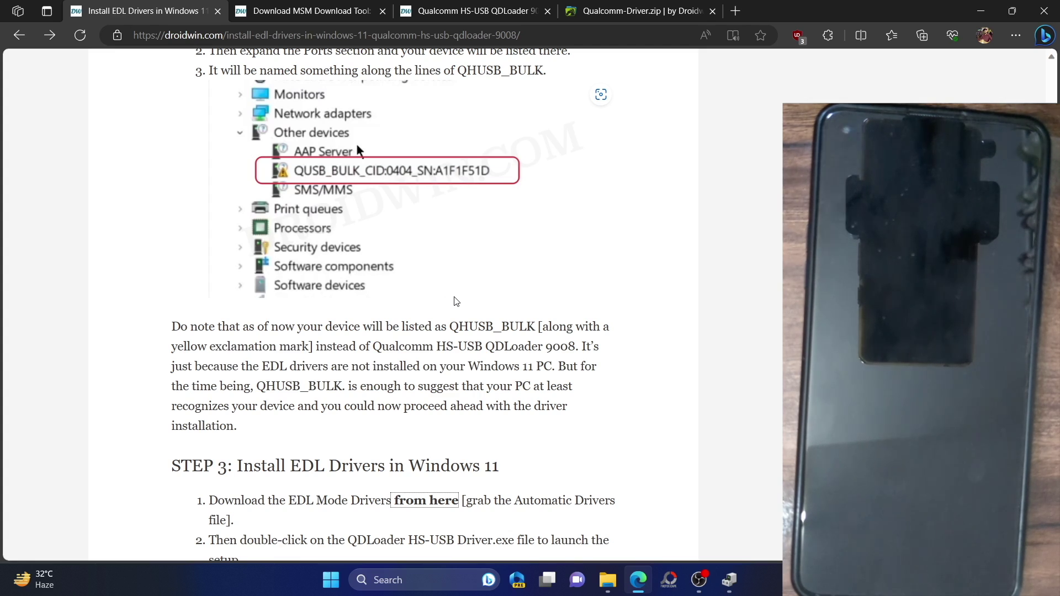
{"action": "scroll", "coordinate": [456, 300], "scroll_direction": "down", "scroll_amount": 2}
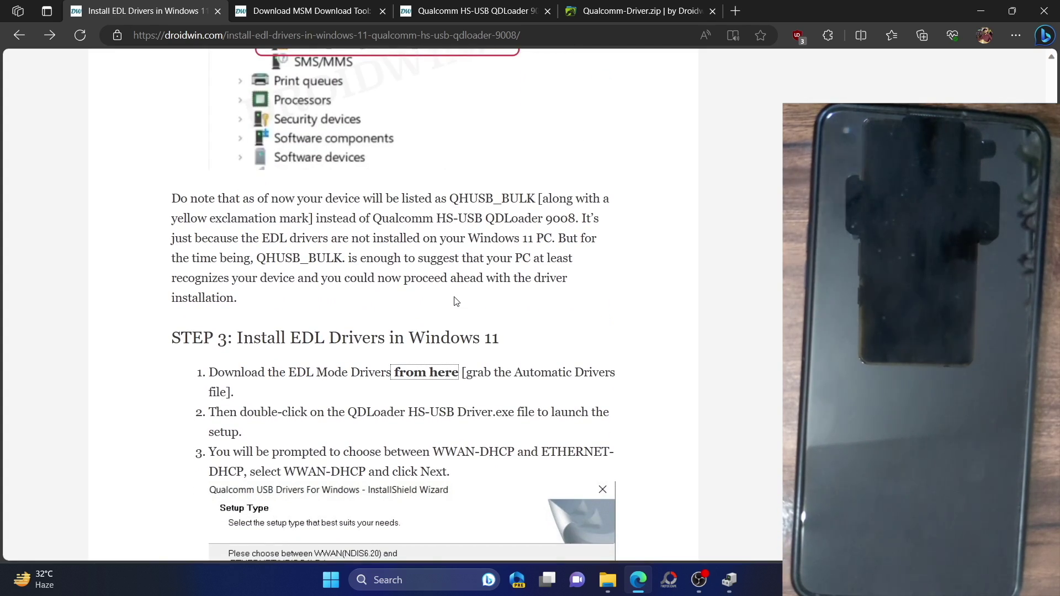
{"action": "left_click", "coordinate": [728, 580]}
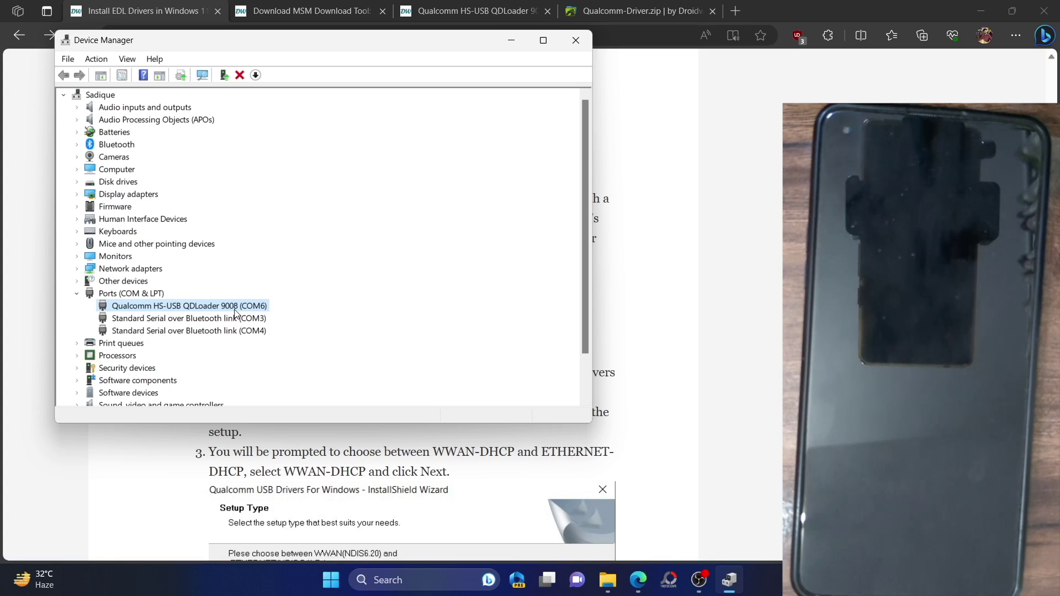
{"action": "left_click", "coordinate": [511, 40]}
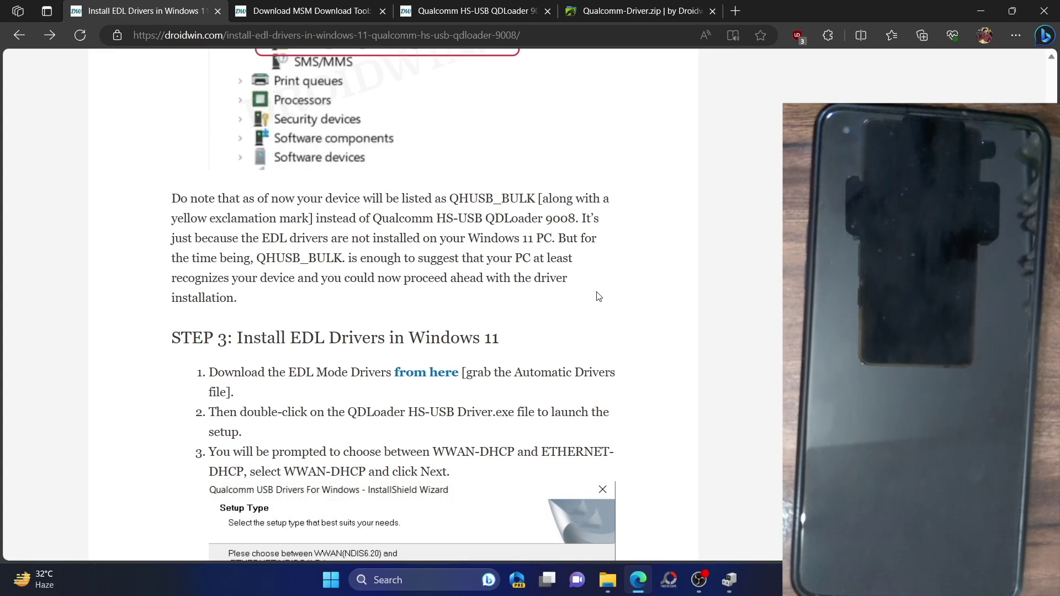
- Switch to the Download MSM Download Tool article and scroll its OnePlus tool list
{"action": "left_click", "coordinate": [609, 578]}
{"action": "left_click", "coordinate": [638, 579]}
{"action": "left_click", "coordinate": [345, 17]}
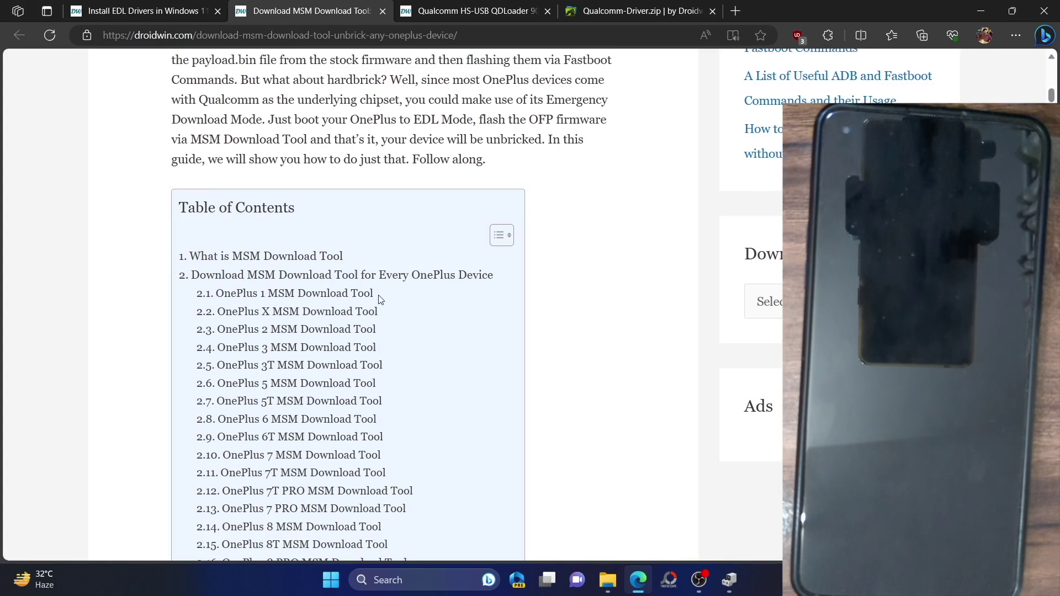
{"action": "scroll", "coordinate": [342, 298], "scroll_direction": "down", "scroll_amount": 2}
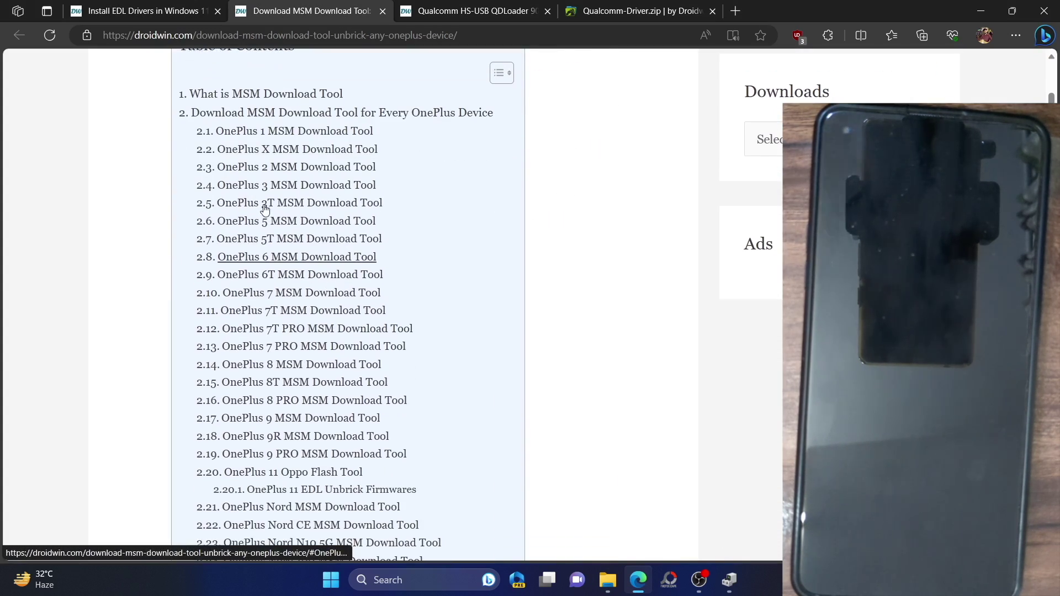
{"action": "scroll", "coordinate": [281, 287], "scroll_direction": "down", "scroll_amount": 1}
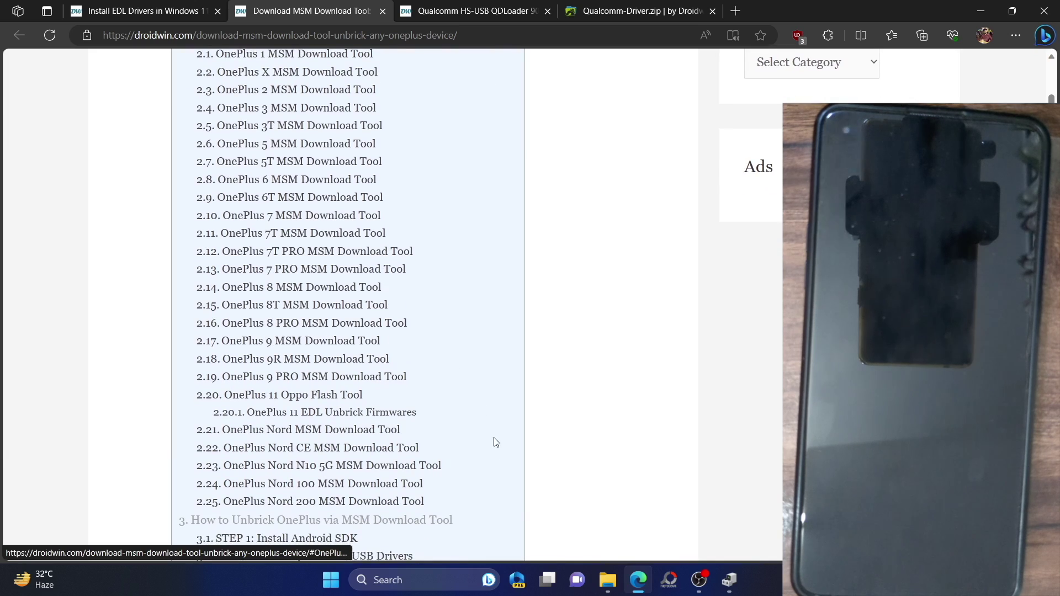
- Launch MsmDownloadTool V4.0 from the kebab_15_I.12_210201 folder and continue past Login as Others
{"action": "left_click", "coordinate": [602, 589]}
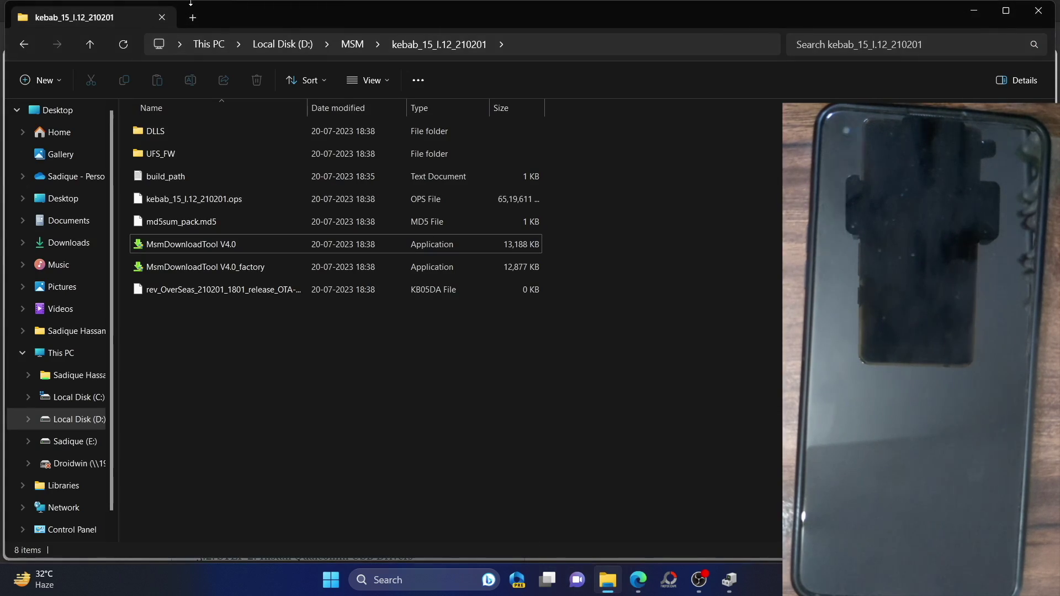
{"action": "left_click", "coordinate": [224, 247]}
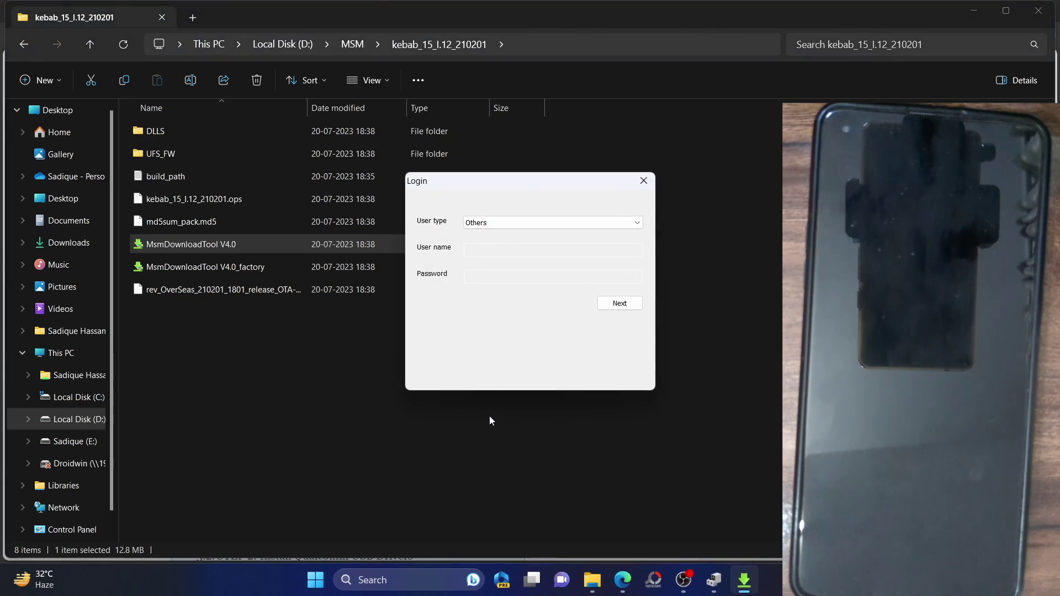
{"action": "left_click", "coordinate": [620, 303]}
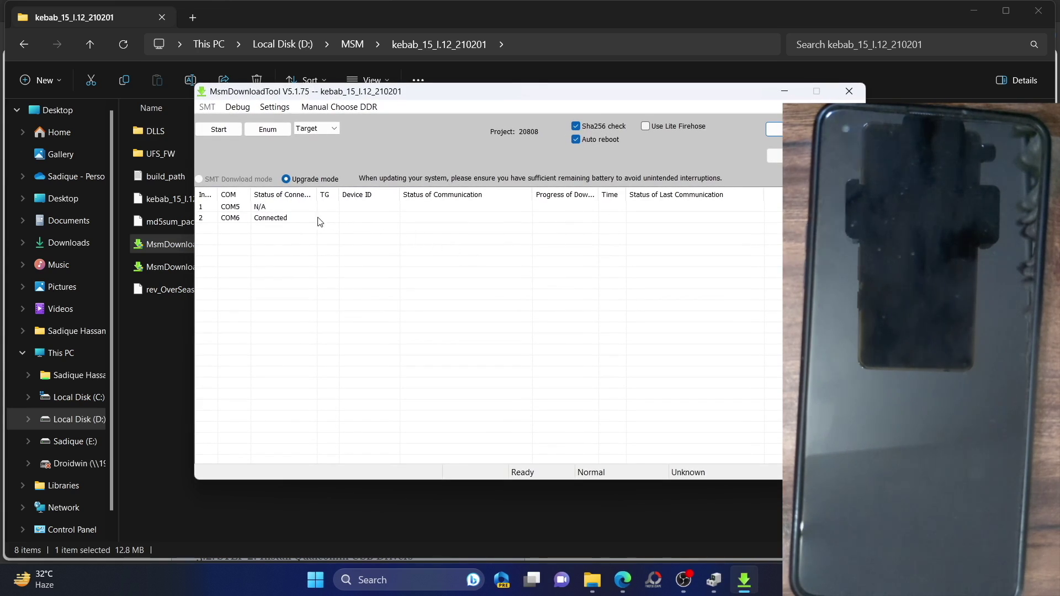
- Match MsmDownloadTool's COM6 row to Device Manager's Qualcomm HS-USB QDLoader 9008 (COM6) entry
{"action": "left_click", "coordinate": [298, 221]}
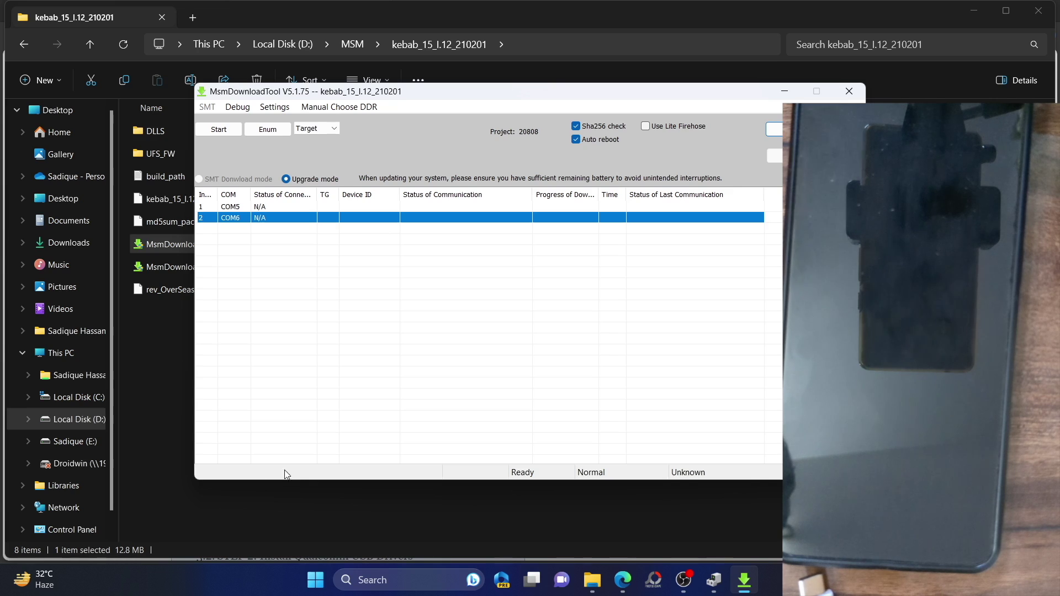
{"action": "left_click", "coordinate": [714, 580]}
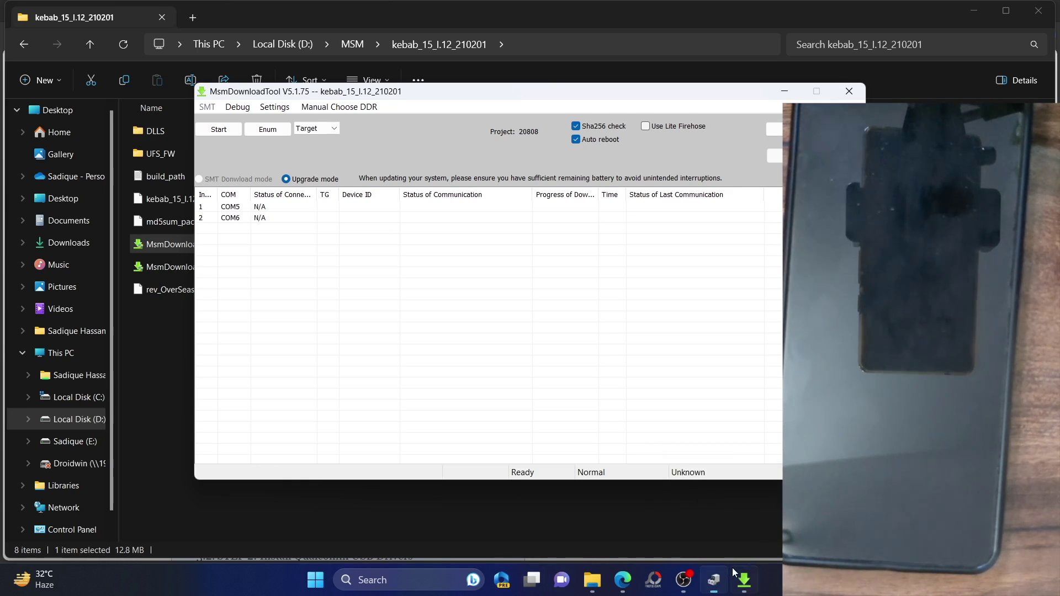
{"action": "mouse_move", "coordinate": [732, 567]}
{"action": "left_click_drag", "start_coordinate": [383, 53], "coordinate": [756, 115]}
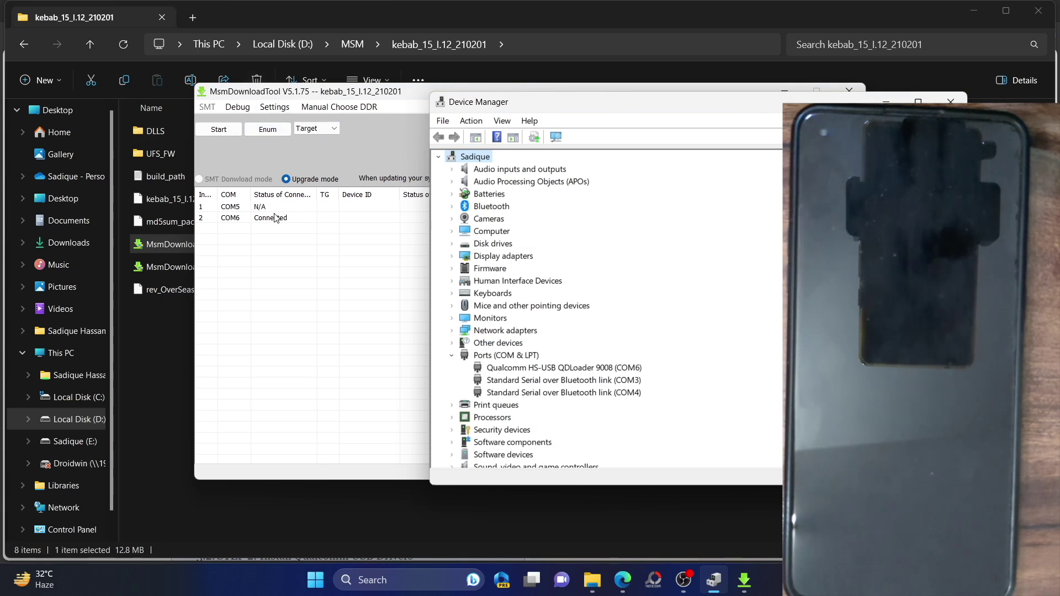
{"action": "left_click", "coordinate": [588, 367]}
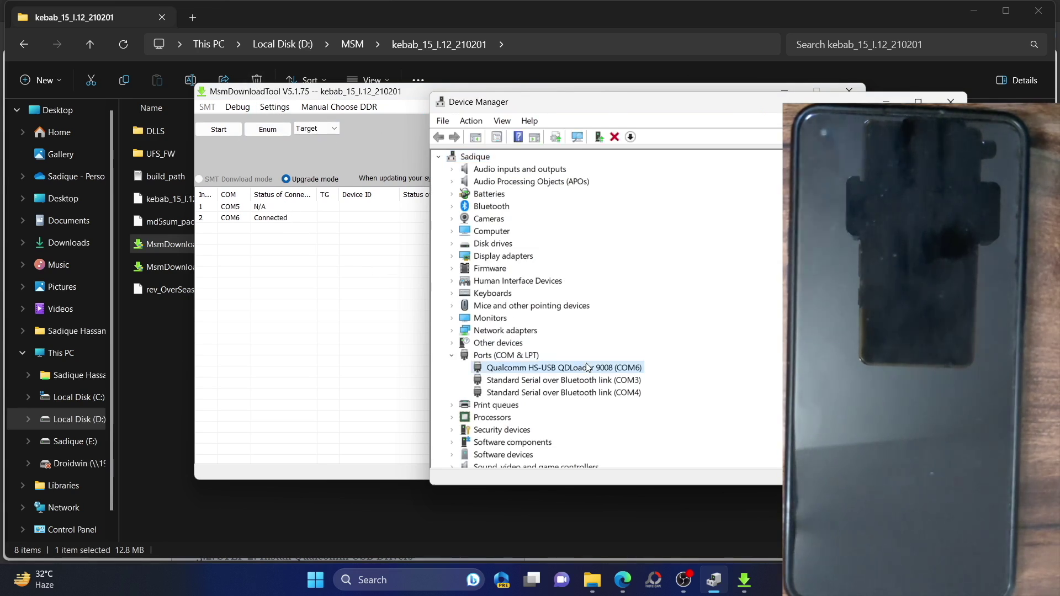
{"action": "left_click", "coordinate": [600, 517]}
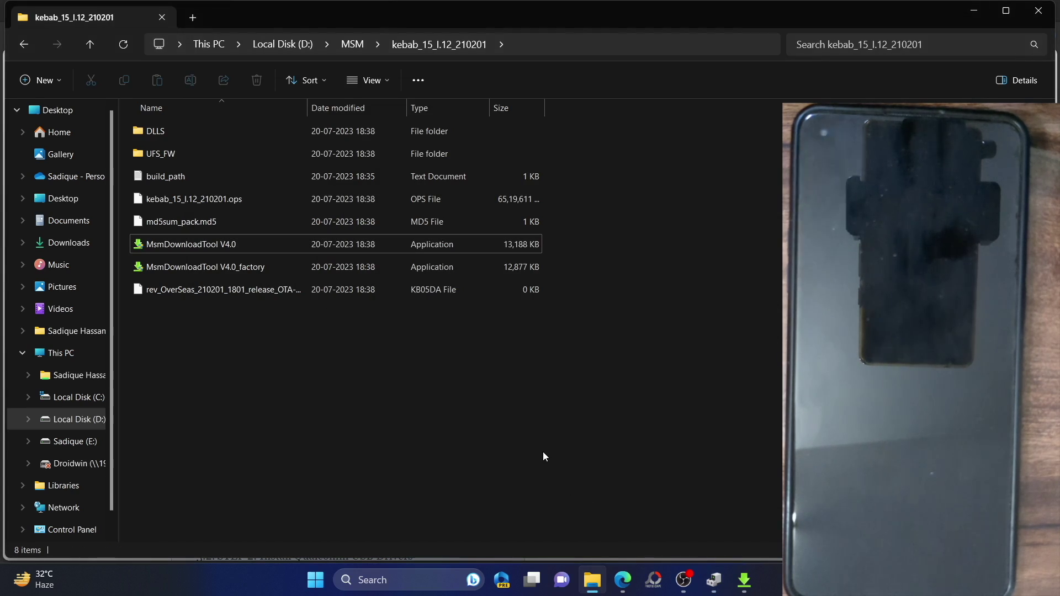